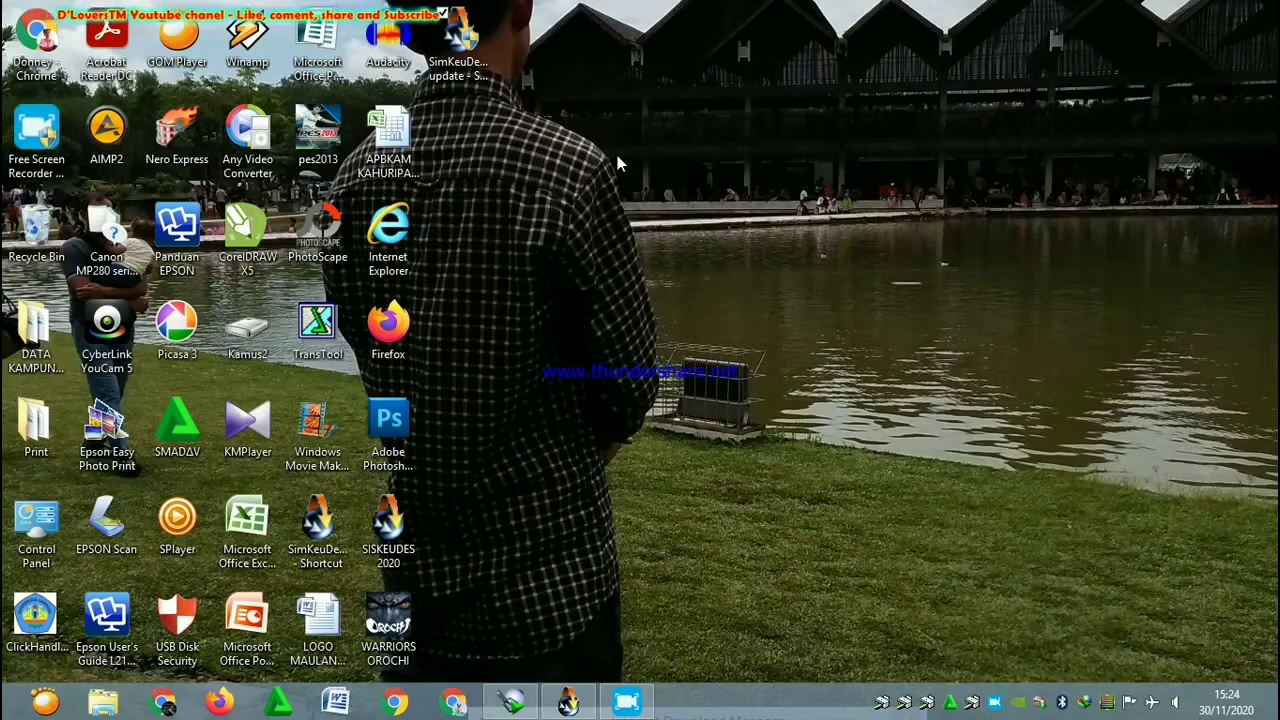
Launch SisKeuDes and log in for budget year 2020 with the account's user ID and password
{"action": "double_click", "coordinate": [476, 40]}
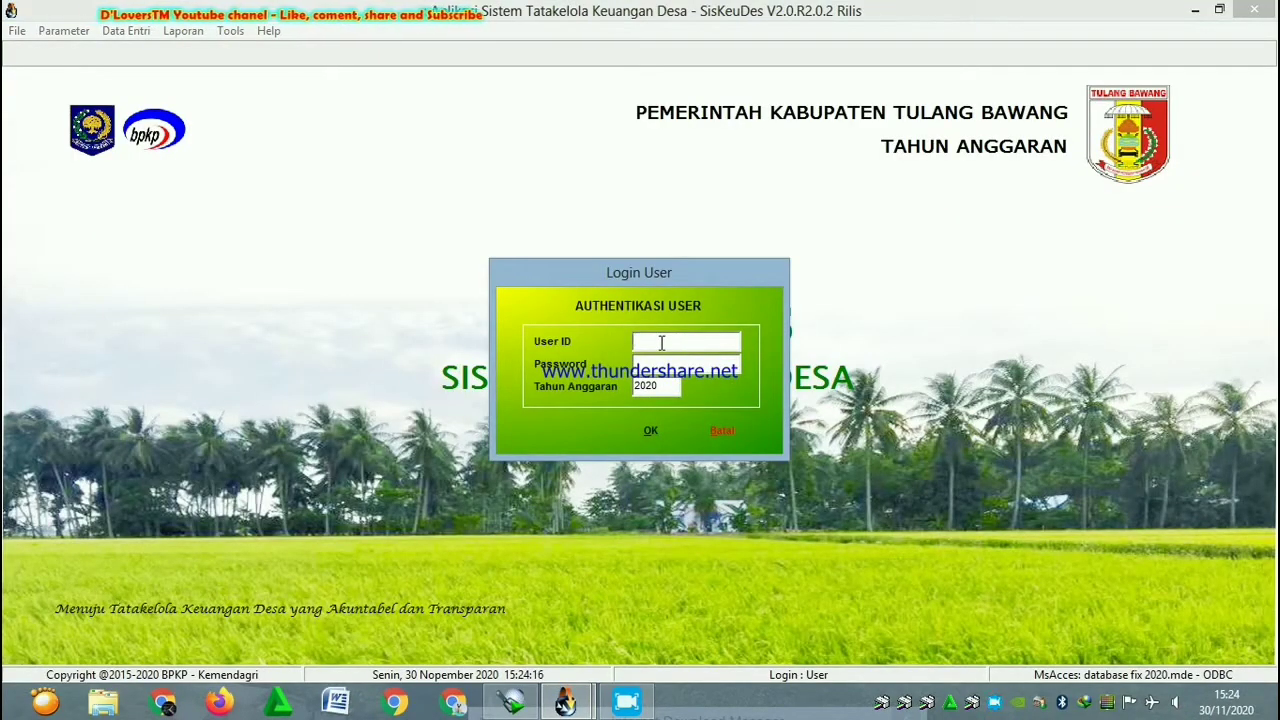
{"action": "type", "text": "kah"}
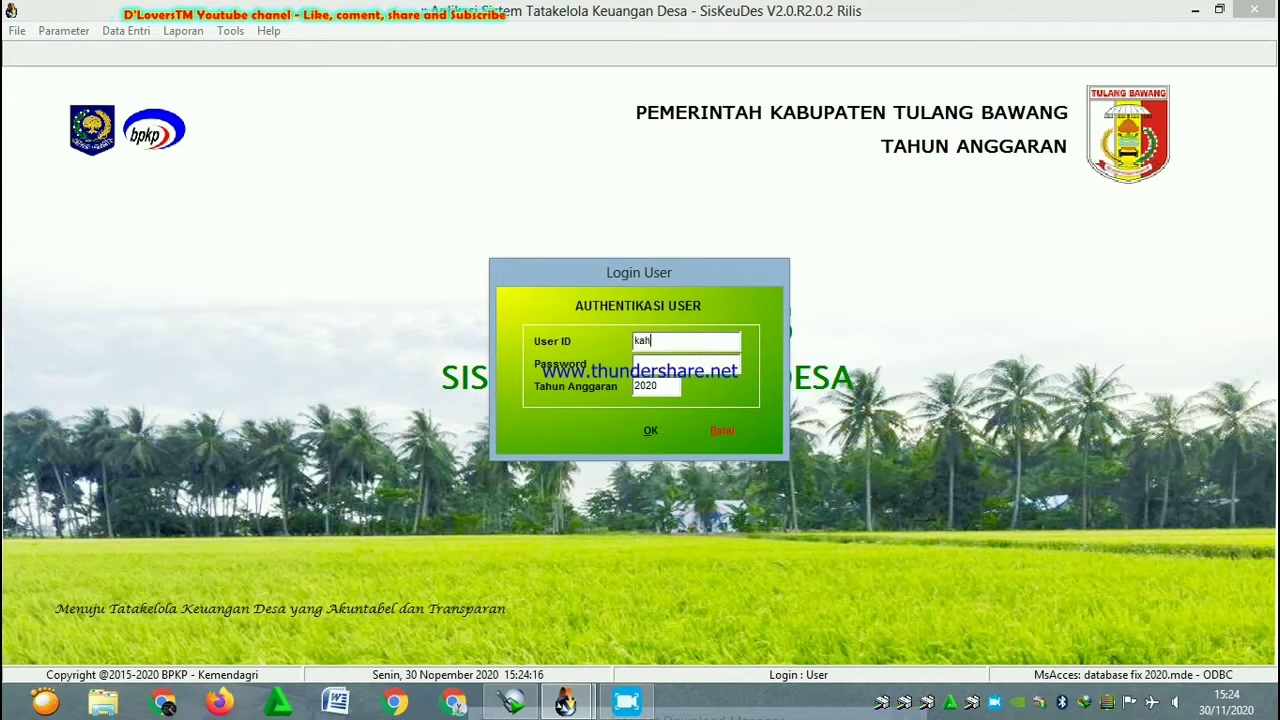
{"action": "type", "text": "uri"}
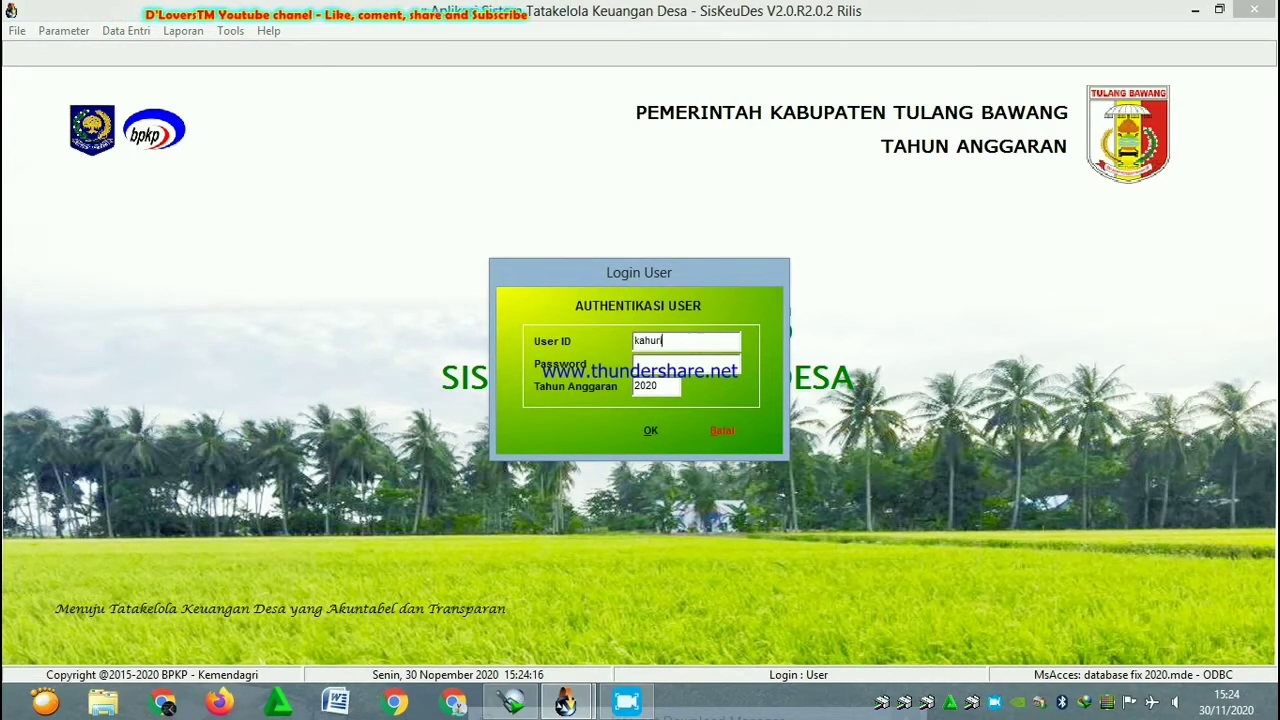
{"action": "type", "text": "pandalem"}
{"action": "key", "text": "Tab"}
{"action": "type", "text": "******"}
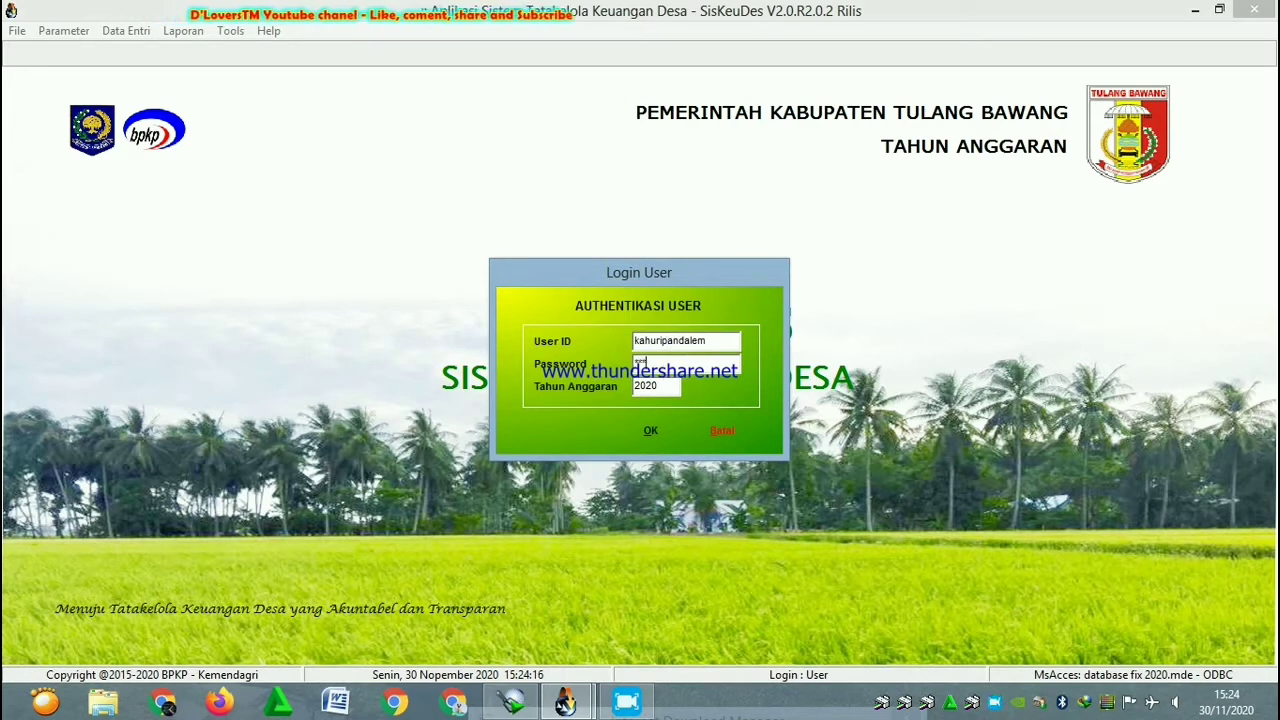
{"action": "left_click", "coordinate": [649, 431]}
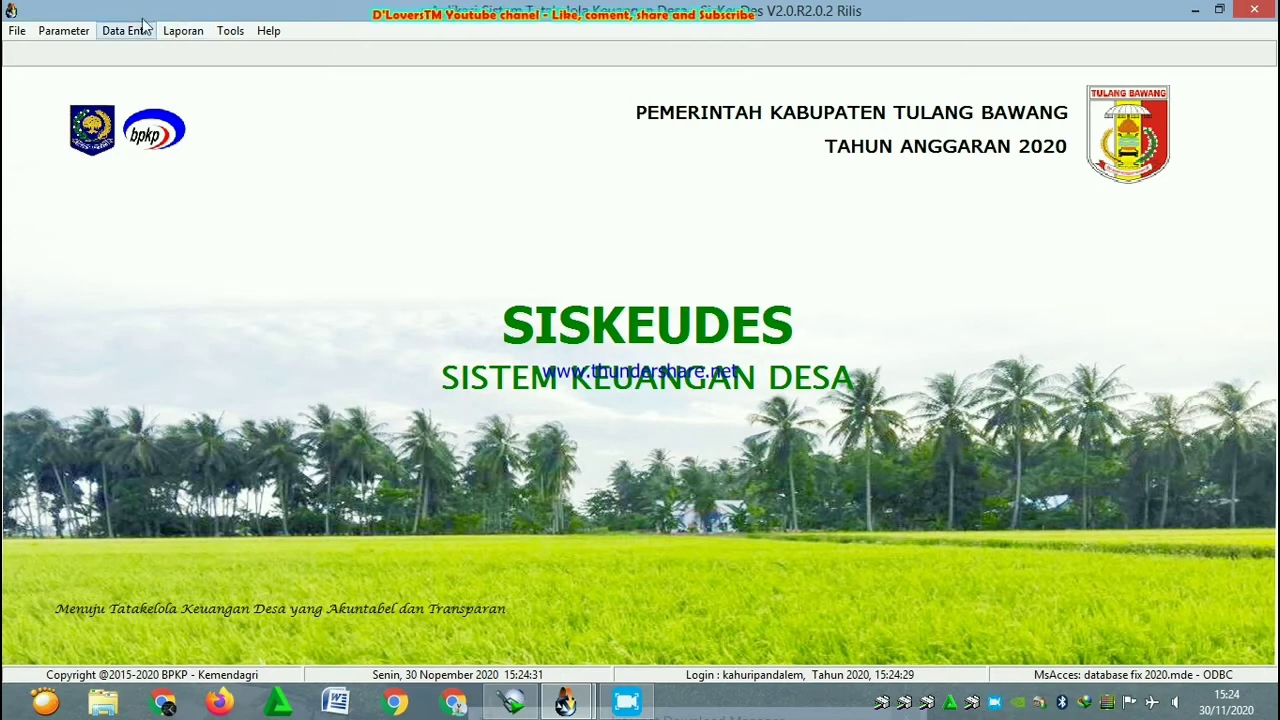
Open the Pembukuan reports and set Kecamatan Menggala Timur, the village government of Kahuripan Dalam, and the Anggaran Perubahan option
{"action": "left_click", "coordinate": [183, 31]}
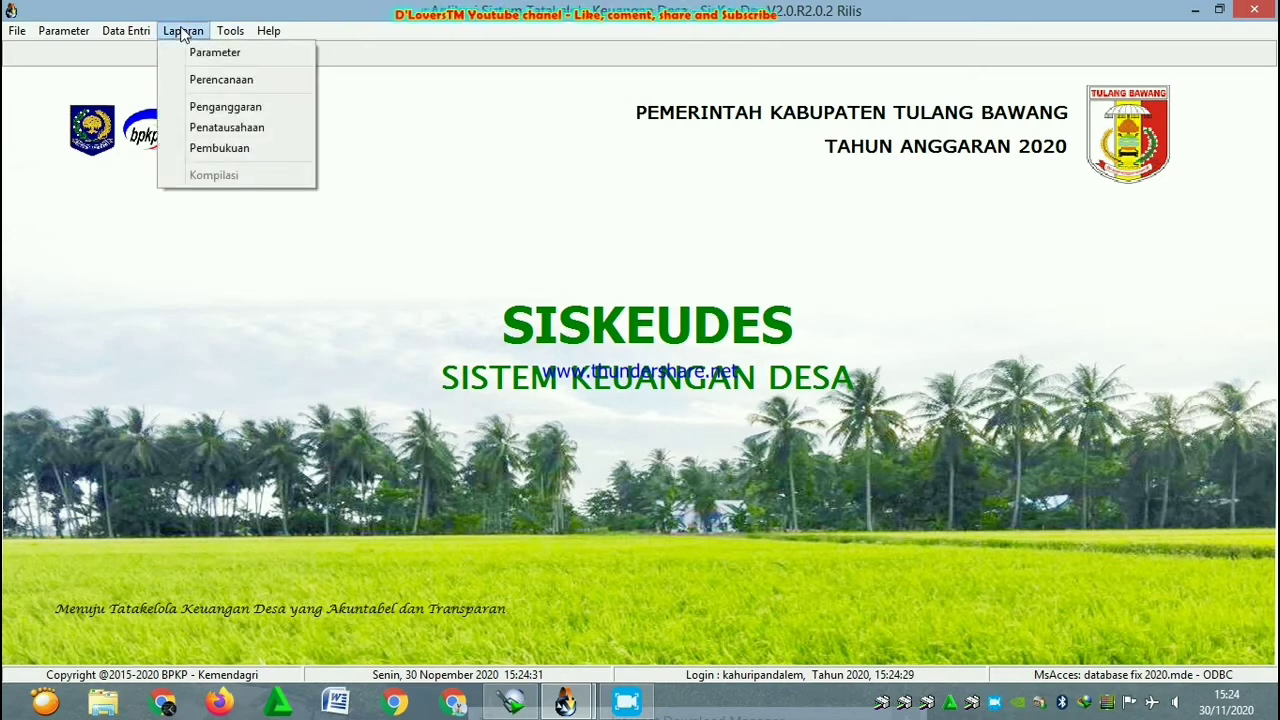
{"action": "left_click", "coordinate": [230, 147]}
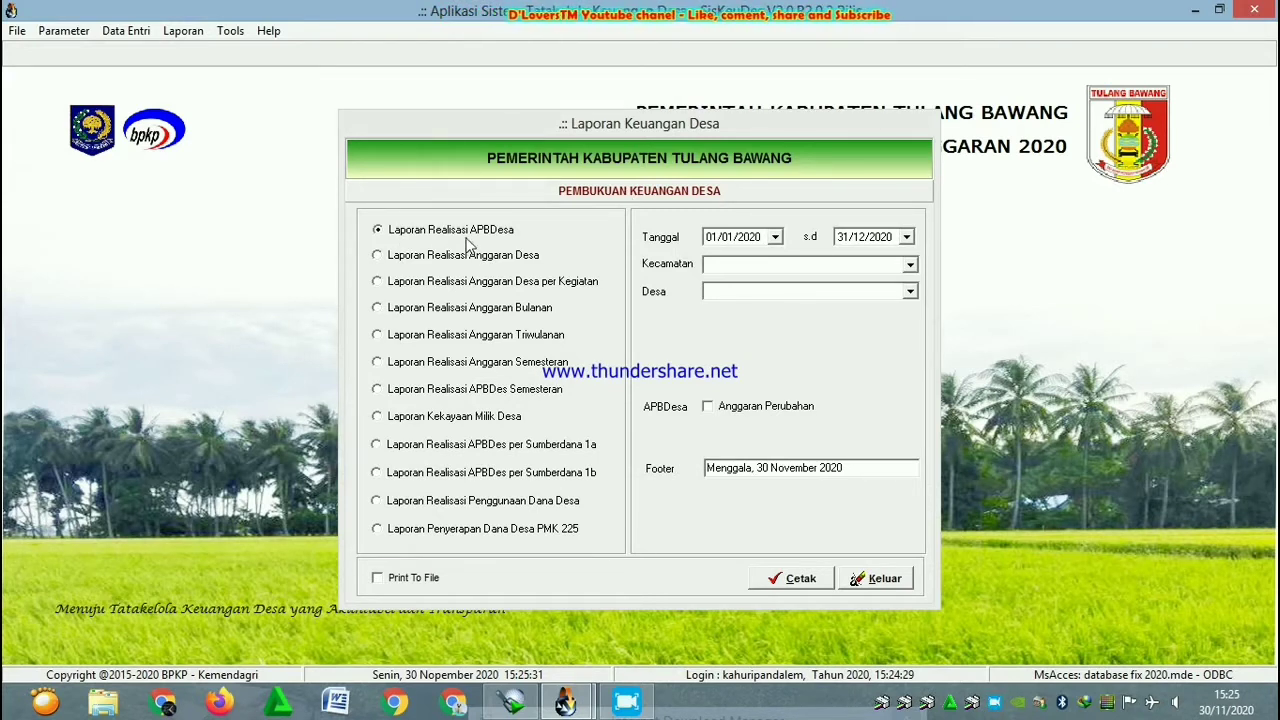
{"action": "left_click", "coordinate": [911, 265]}
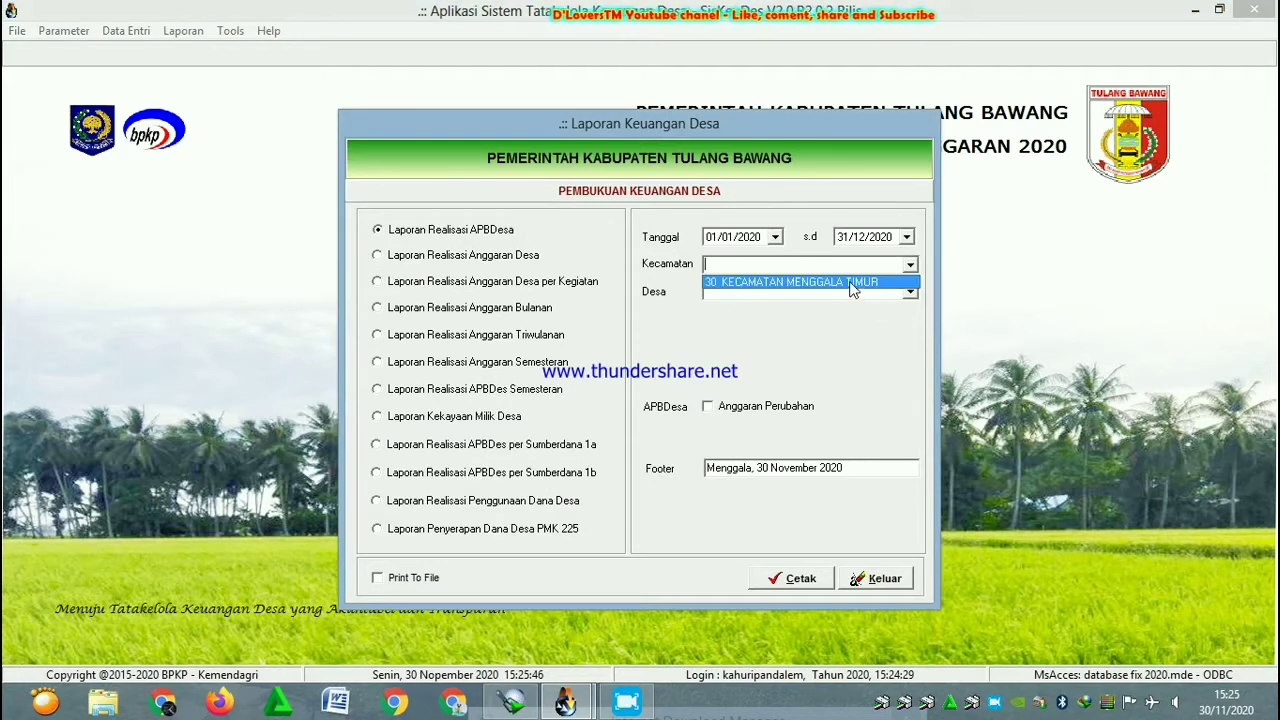
{"action": "left_click", "coordinate": [860, 283]}
{"action": "left_click", "coordinate": [911, 291]}
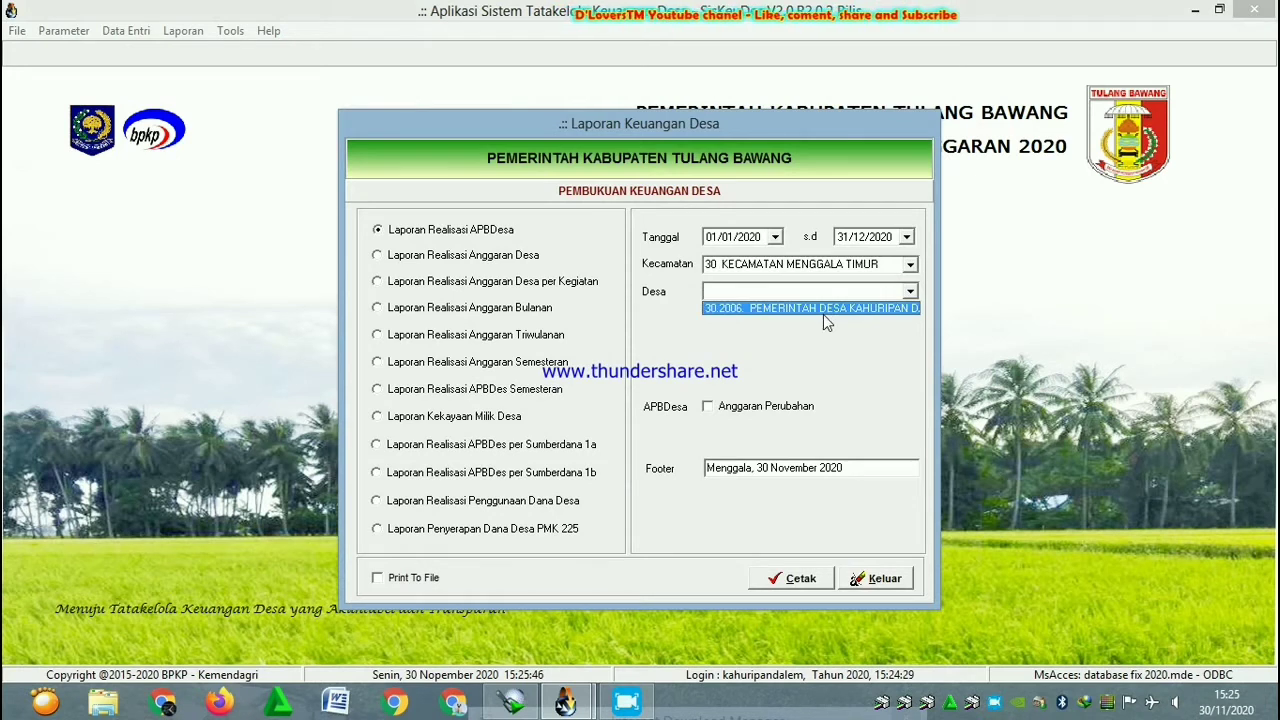
{"action": "left_click", "coordinate": [790, 311]}
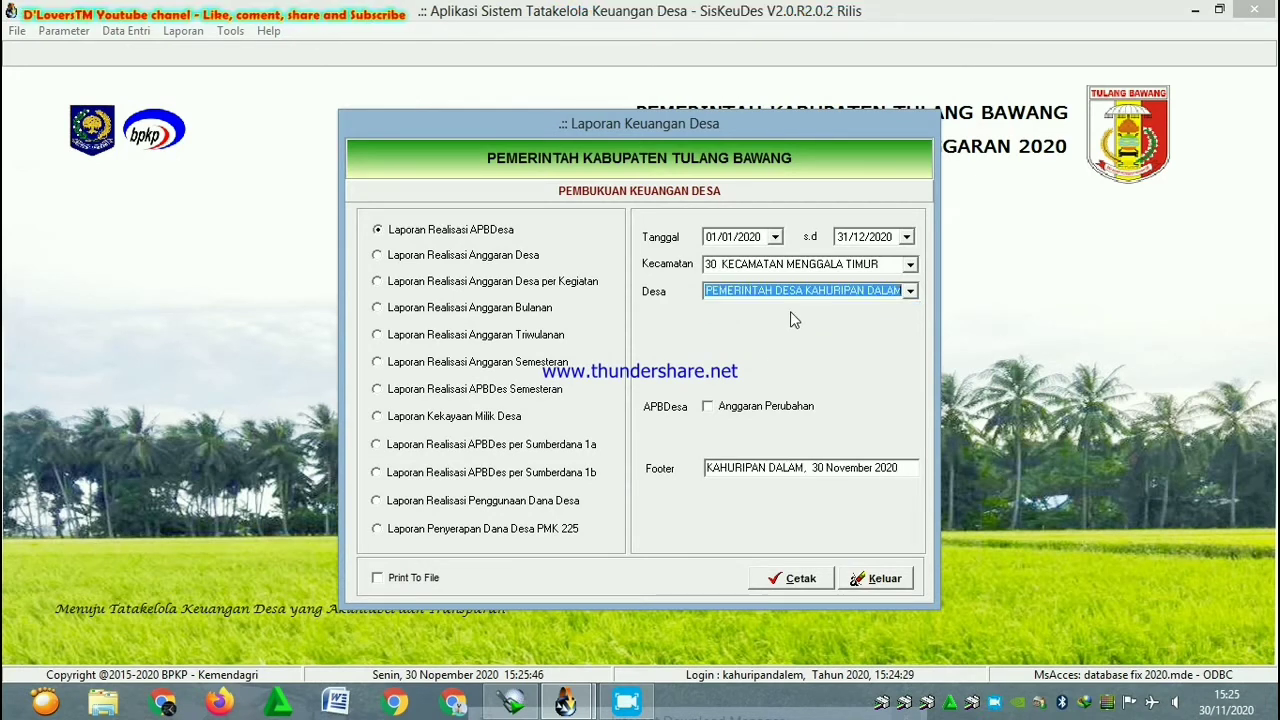
{"action": "left_click", "coordinate": [721, 407]}
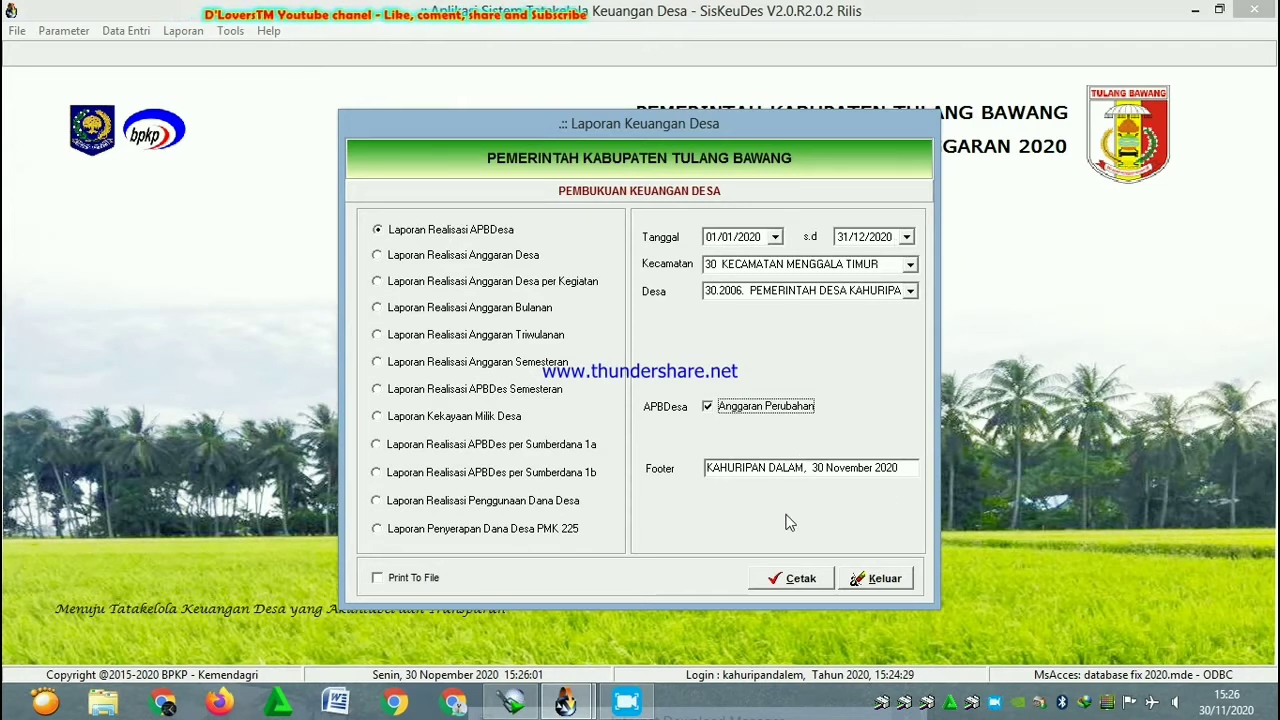
Preview the Laporan Realisasi APBDesa, examine its income and expenditure figures at page width, and close the preview
{"action": "left_click", "coordinate": [806, 579]}
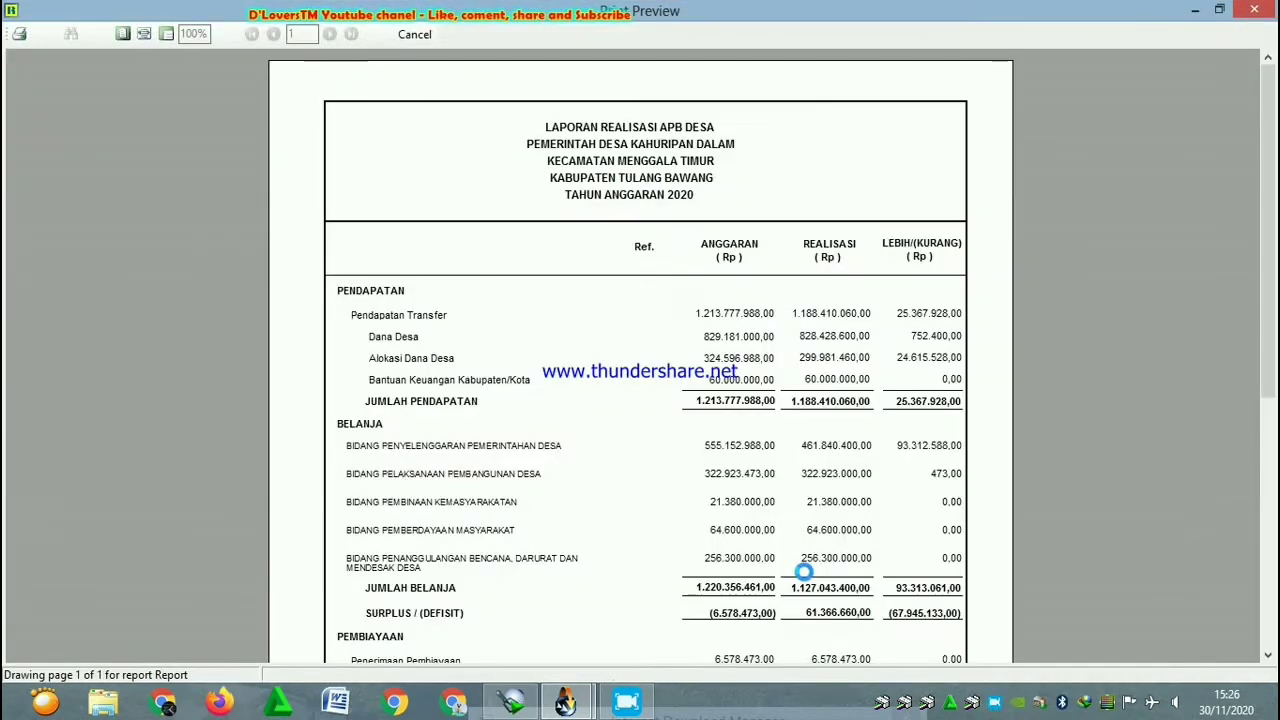
{"action": "left_click", "coordinate": [143, 36]}
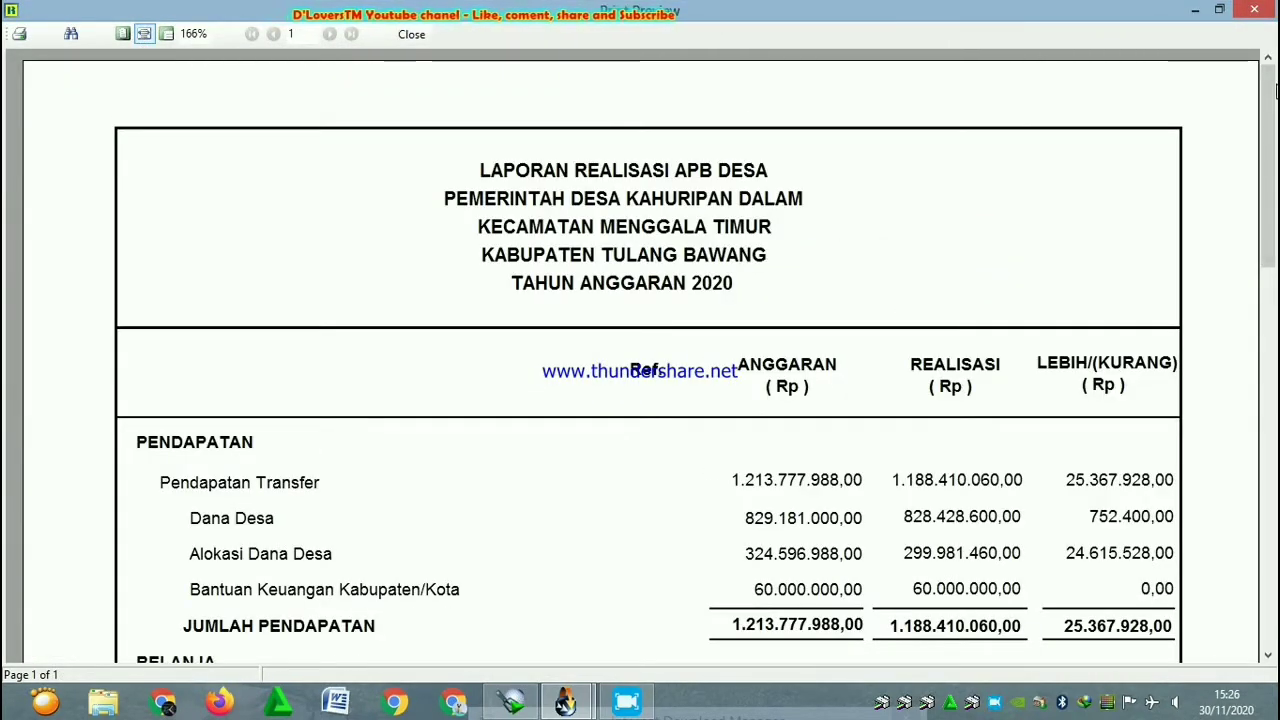
{"action": "left_click_drag", "start_coordinate": [1274, 120], "coordinate": [1274, 230]}
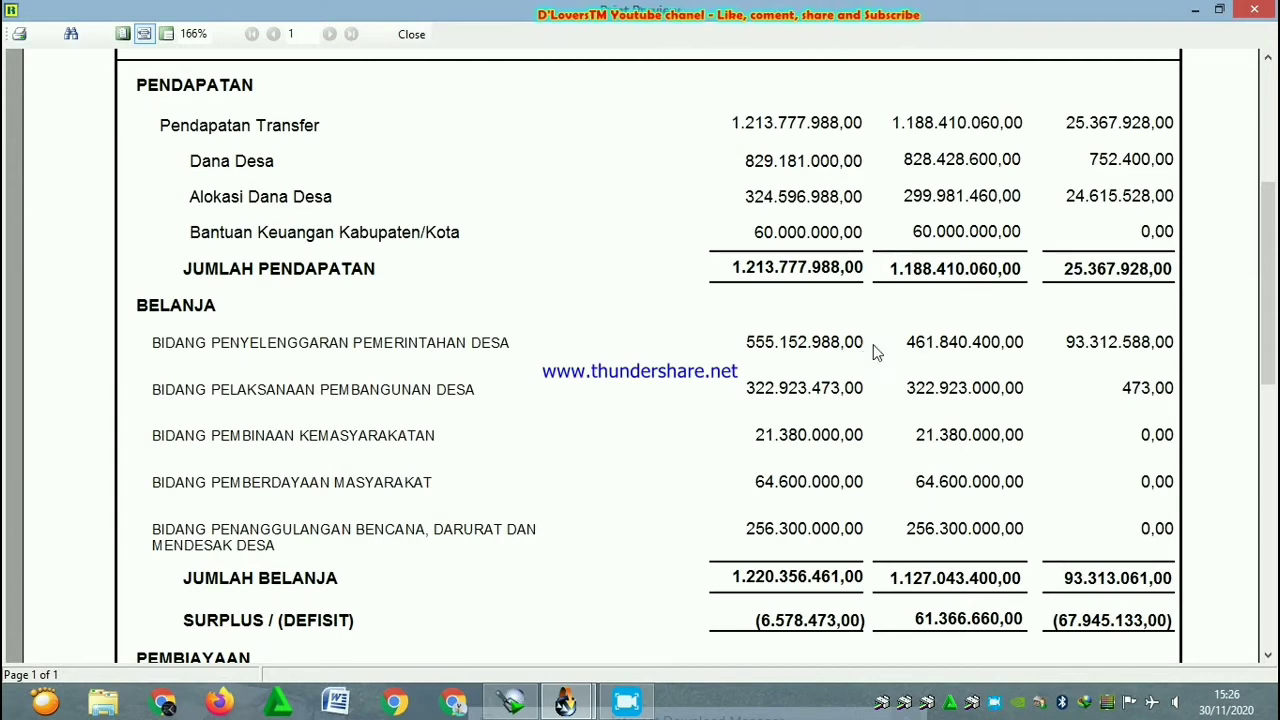
{"action": "left_click_drag", "start_coordinate": [1273, 260], "coordinate": [1270, 240]}
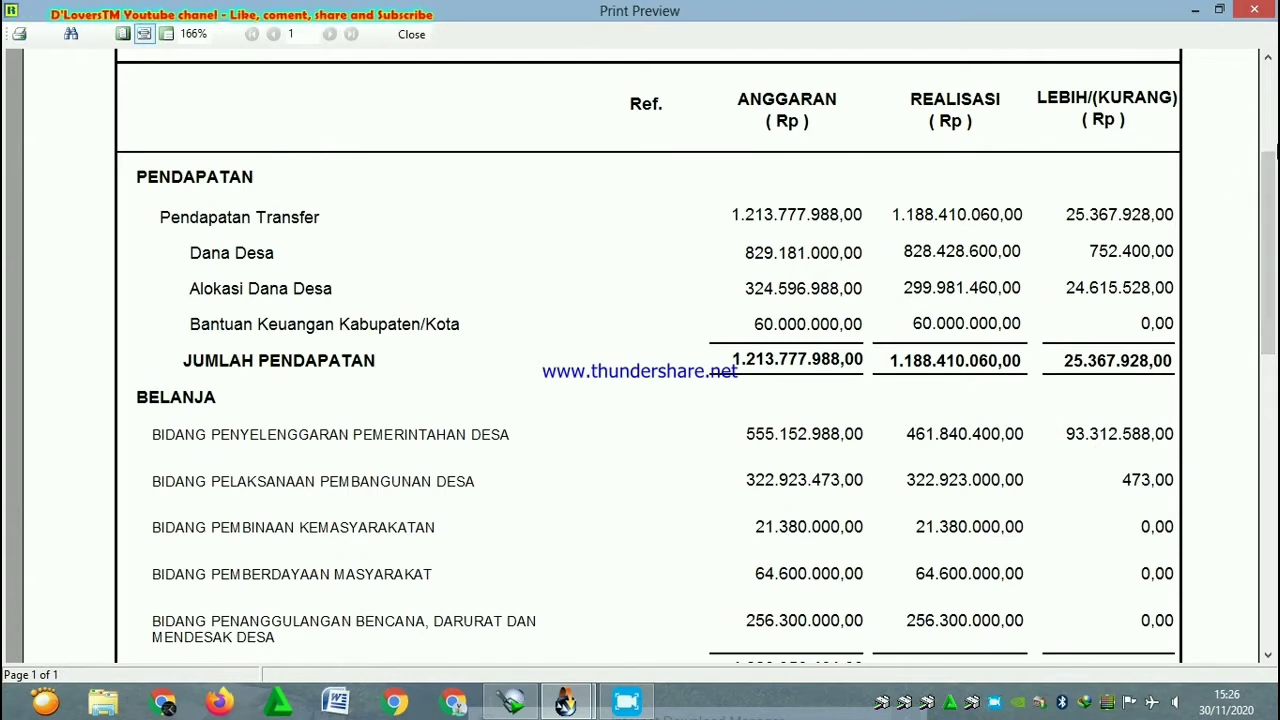
{"action": "left_click_drag", "start_coordinate": [1271, 166], "coordinate": [1272, 206]}
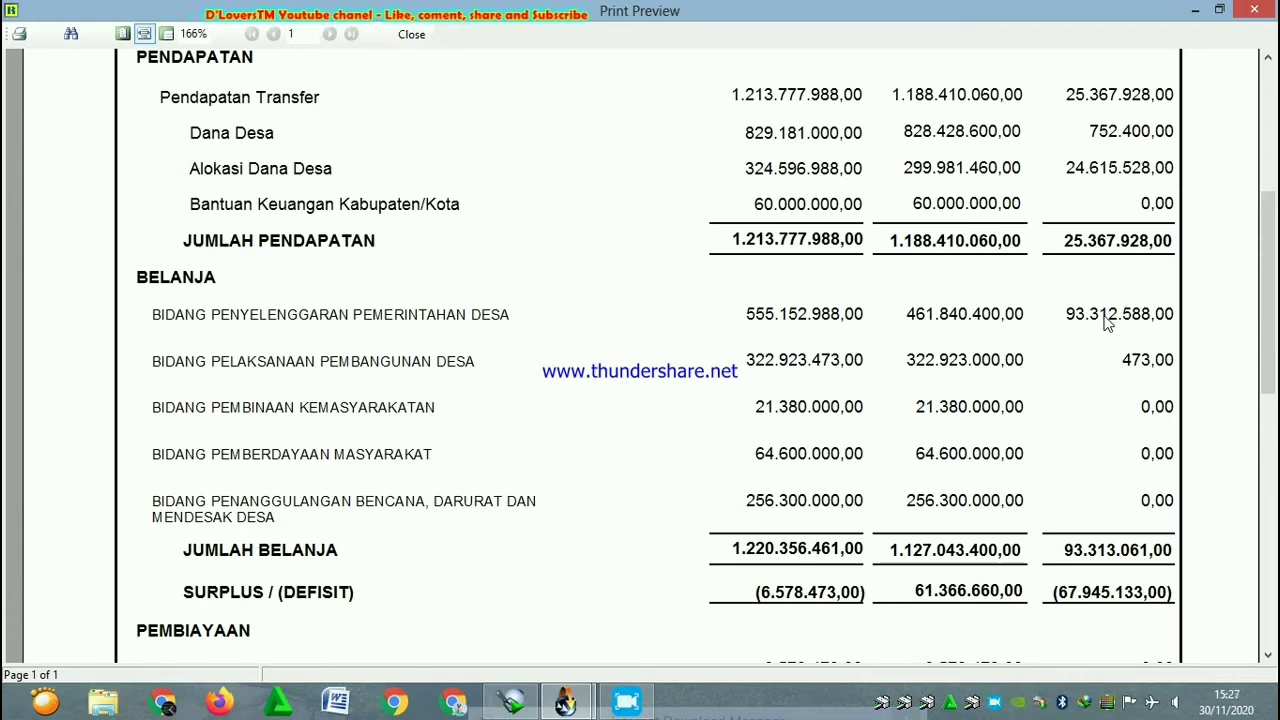
{"action": "left_click", "coordinate": [1253, 9]}
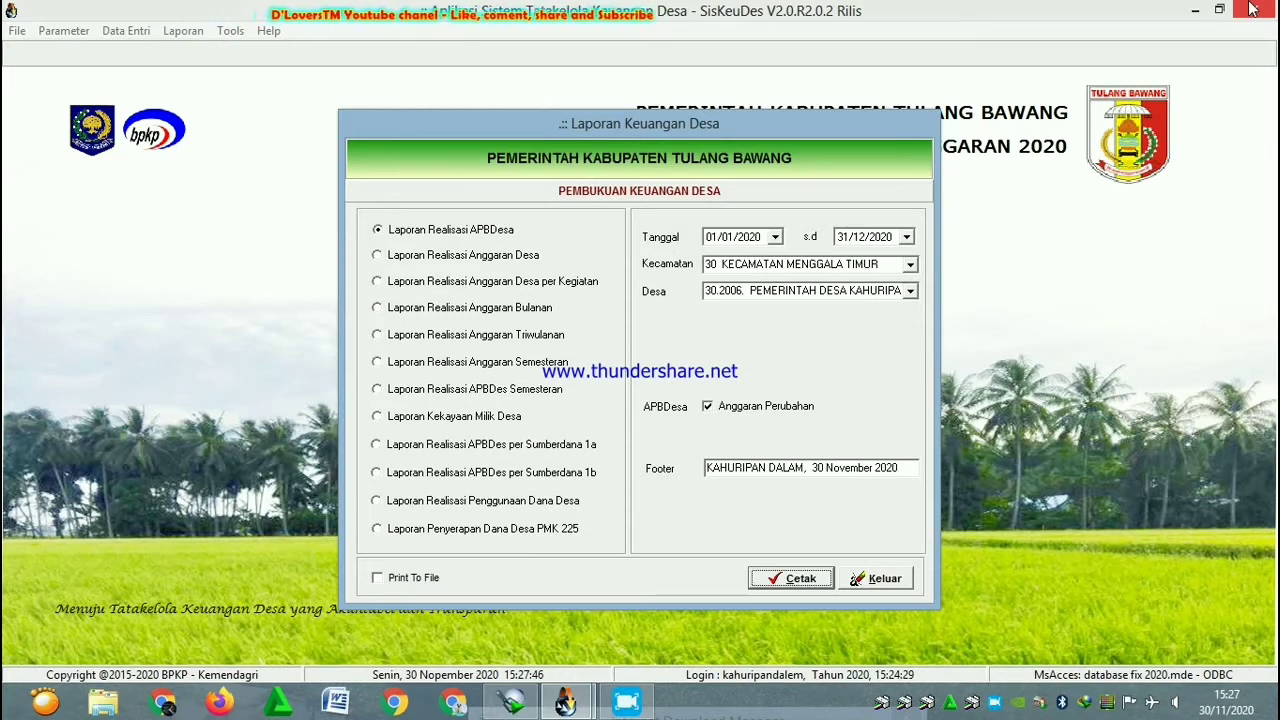
Preview the Laporan Realisasi Anggaran Desa per Kegiatan and examine the activity expenditure on page 1 at page width
{"action": "left_click", "coordinate": [421, 288]}
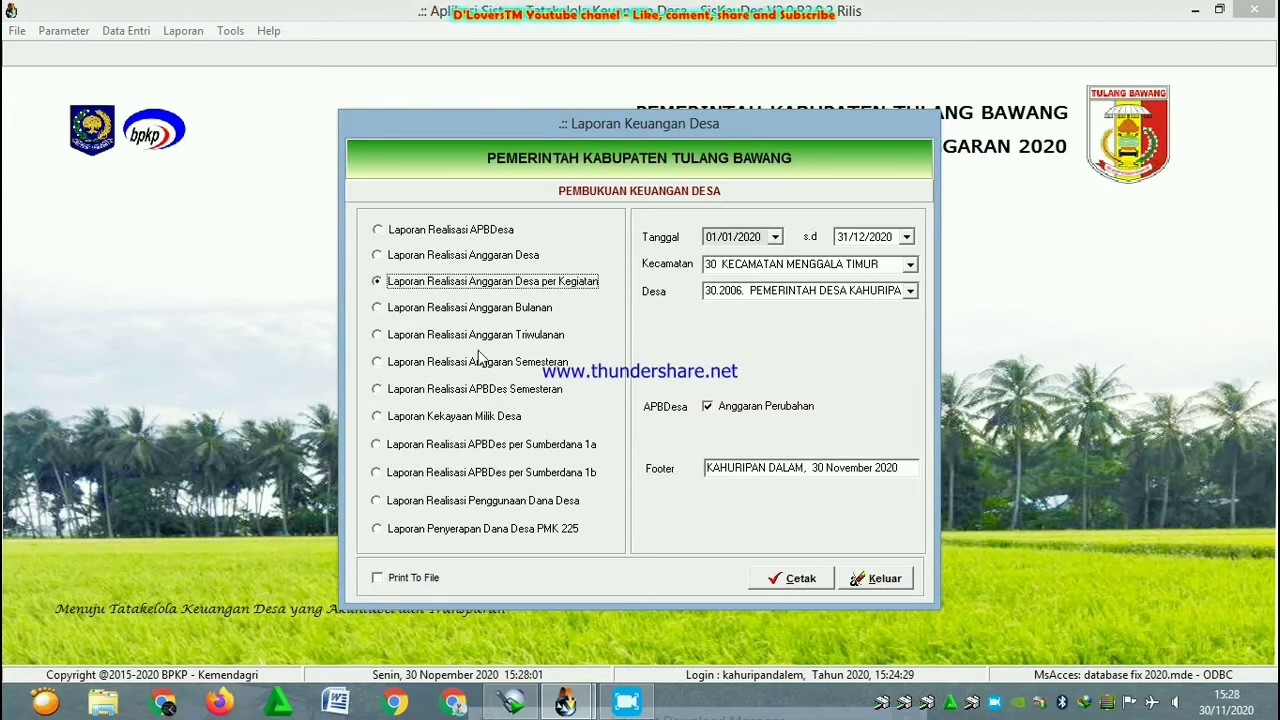
{"action": "left_click", "coordinate": [800, 579]}
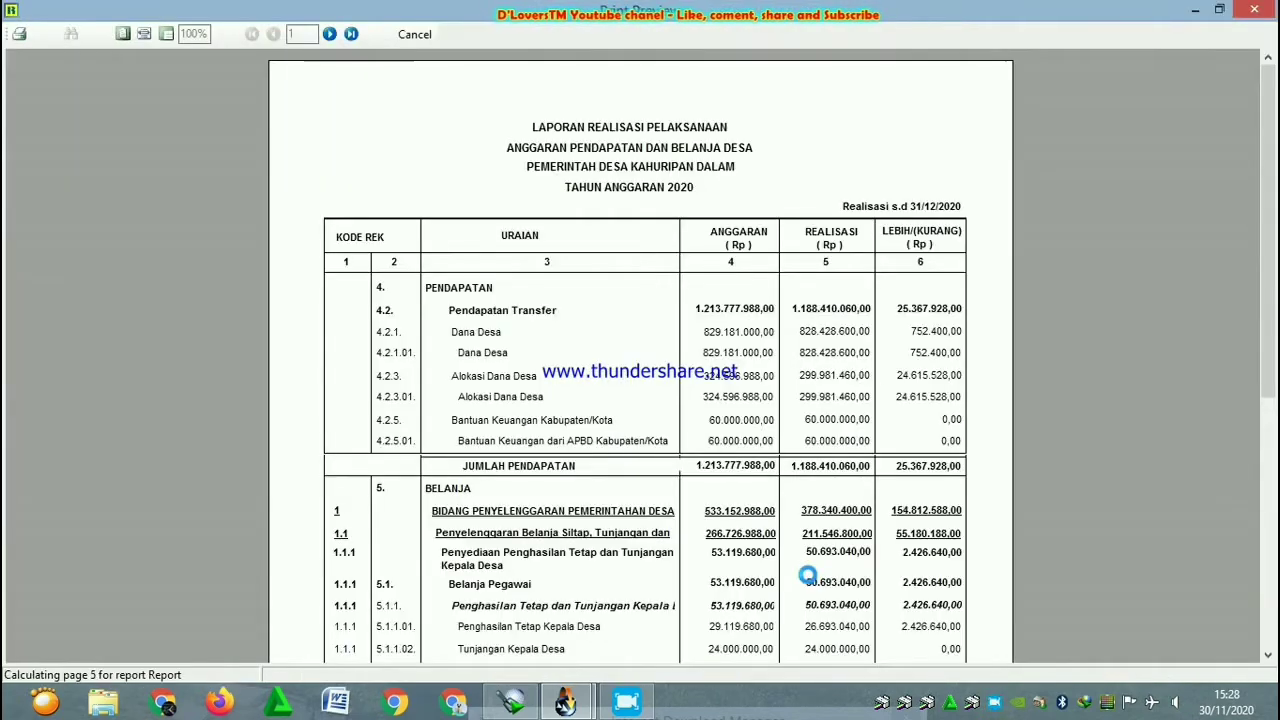
{"action": "left_click_drag", "start_coordinate": [1268, 160], "coordinate": [1274, 410]}
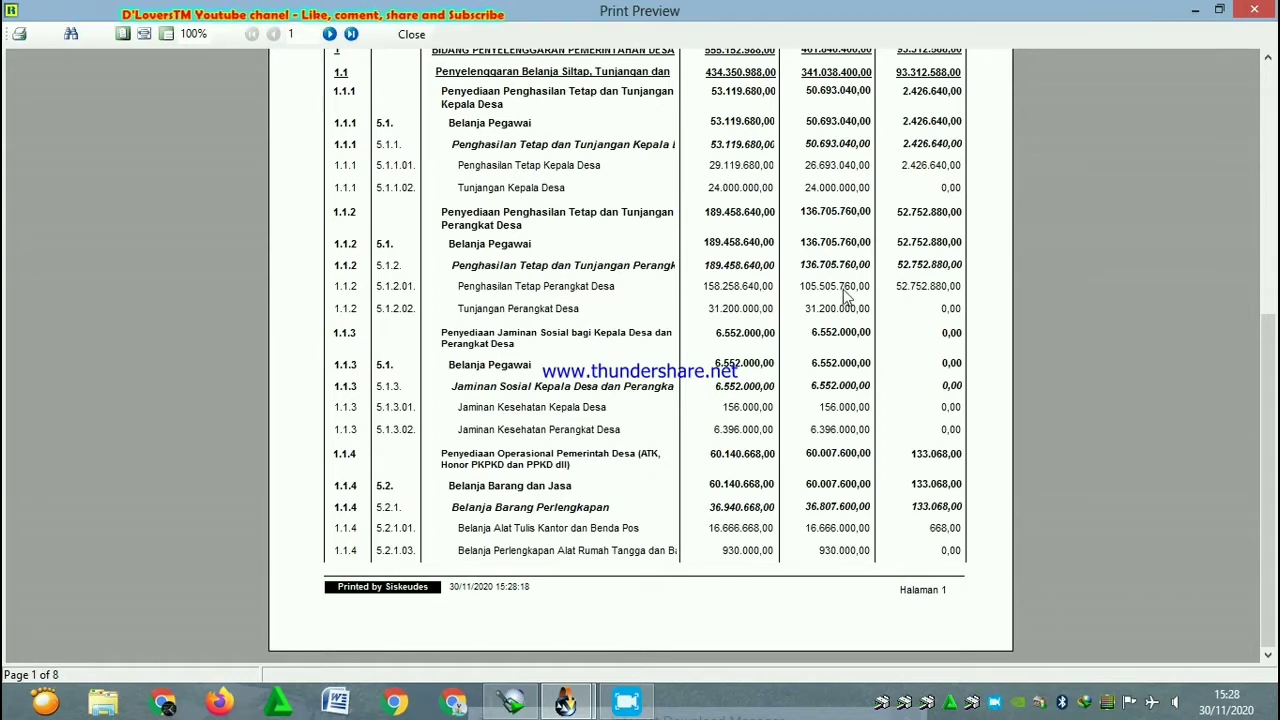
{"action": "left_click_drag", "start_coordinate": [1275, 378], "coordinate": [1275, 344]}
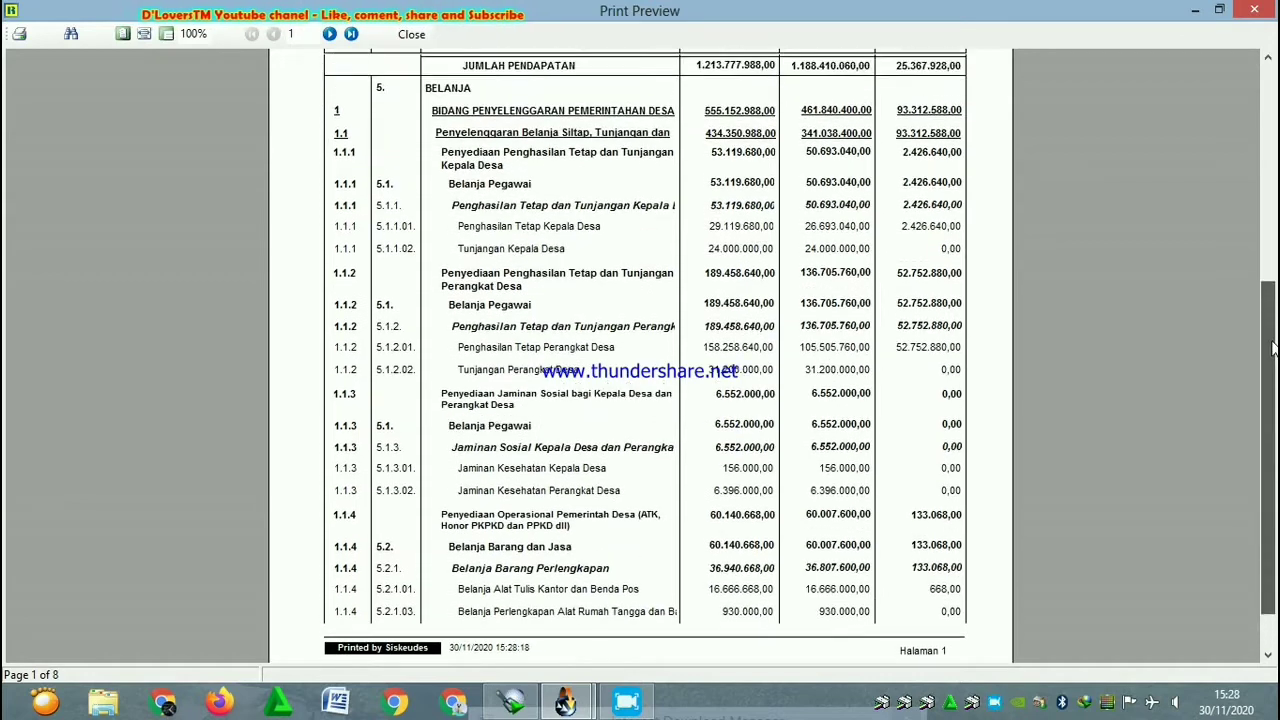
{"action": "left_click", "coordinate": [143, 36]}
{"action": "left_click_drag", "start_coordinate": [1275, 125], "coordinate": [1275, 415]}
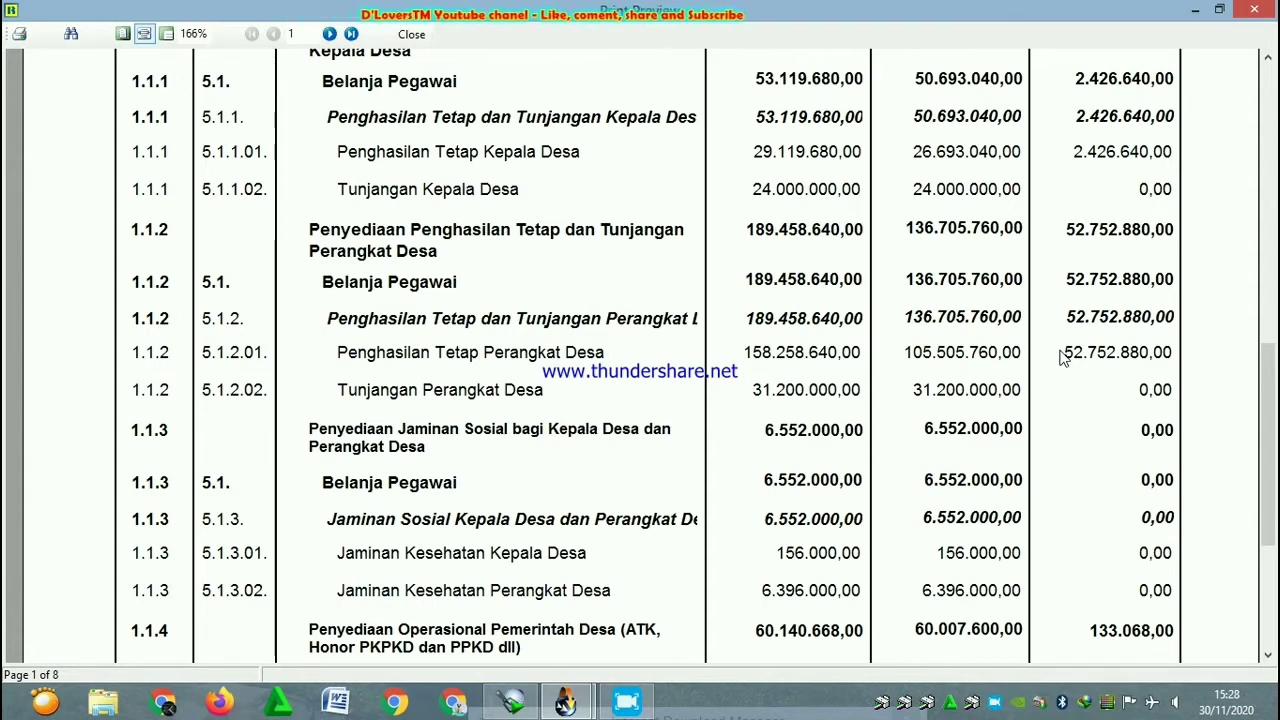
{"action": "left_click_drag", "start_coordinate": [1276, 404], "coordinate": [1275, 500]}
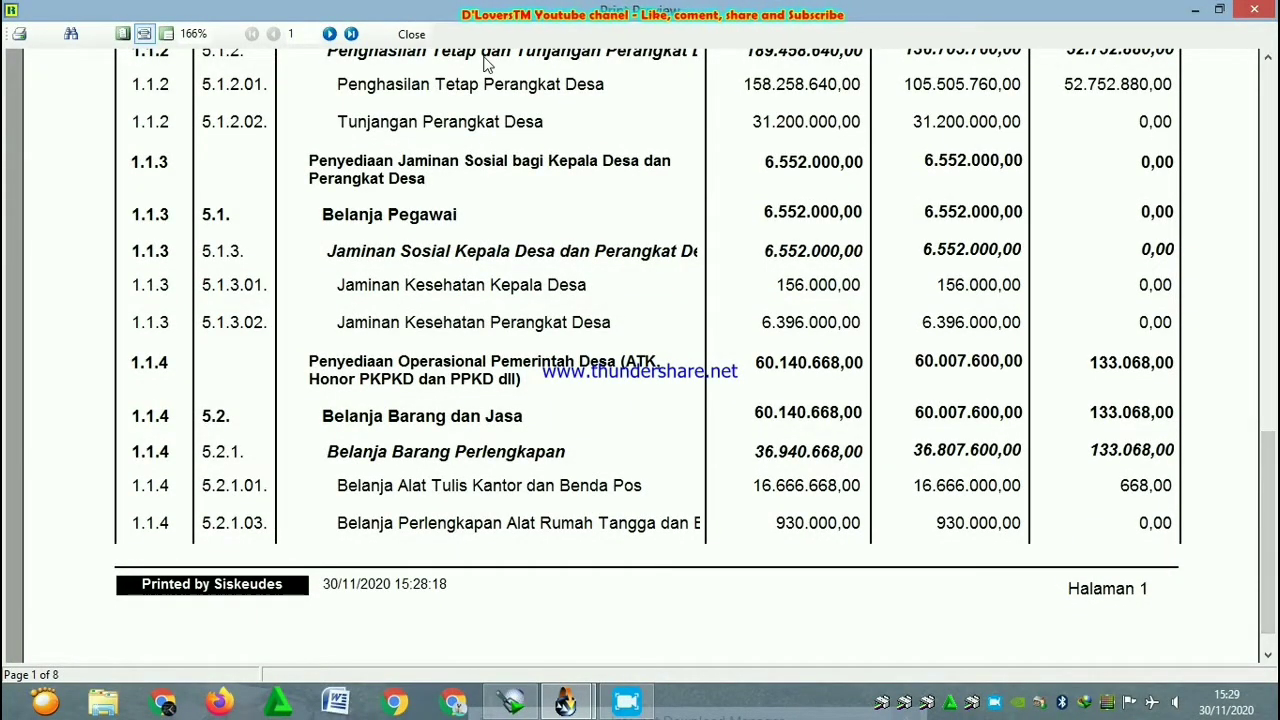
Examine the financing and SILPA rows on the report's last page and close the preview
{"action": "left_click", "coordinate": [351, 34]}
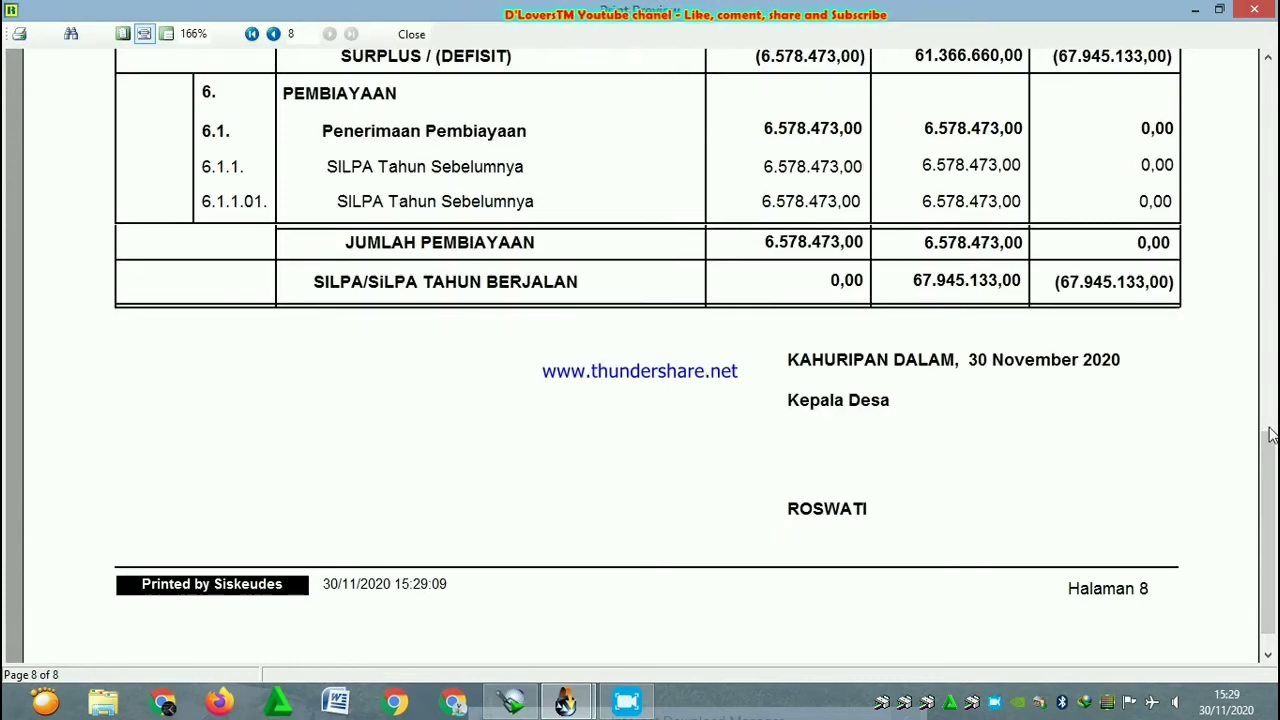
{"action": "scroll", "coordinate": [1272, 460], "scroll_direction": "up", "scroll_amount": 1}
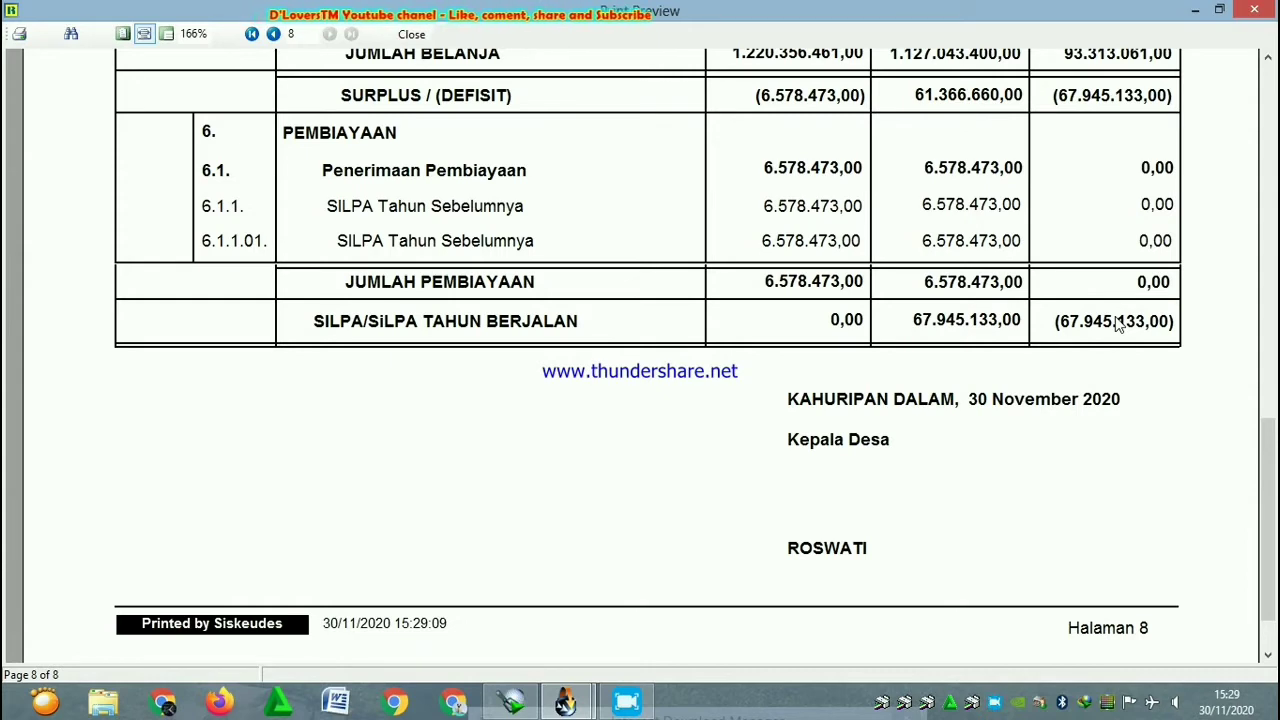
{"action": "left_click", "coordinate": [1255, 9]}
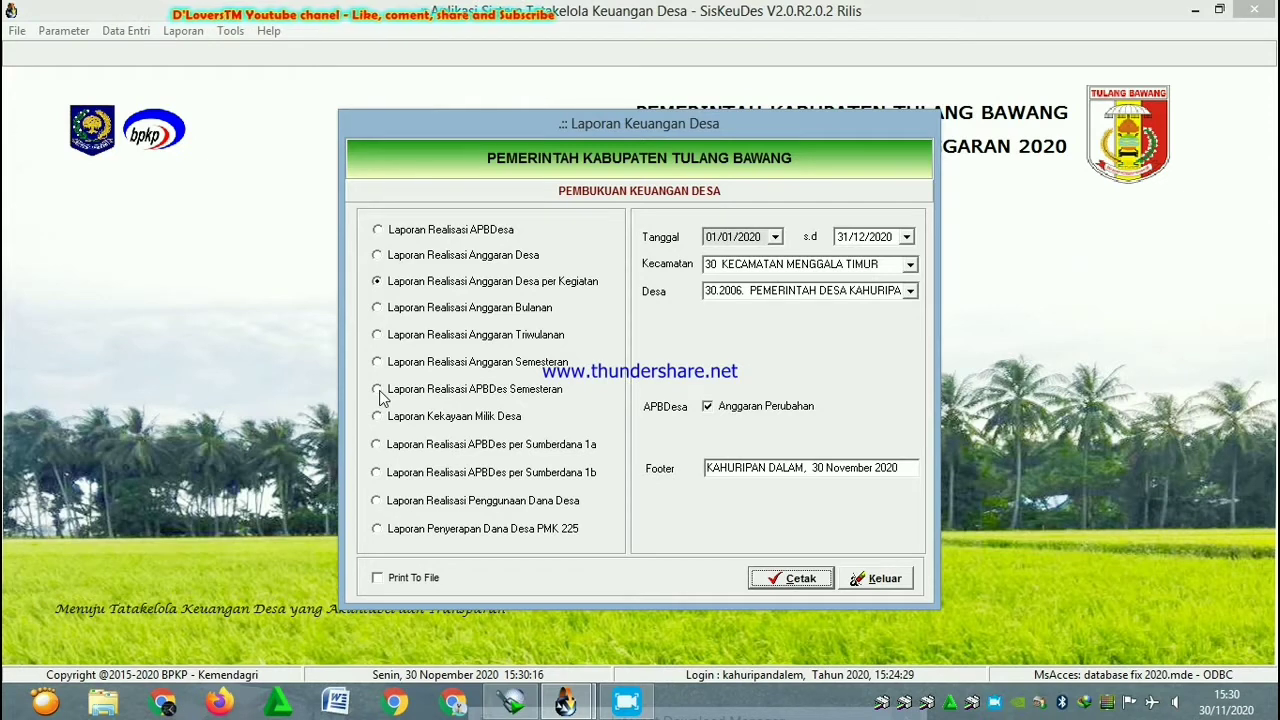
Choose the Laporan Realisasi APBDes Semesteran and try the Semester I period before setting it to Semester II
{"action": "left_click", "coordinate": [378, 390]}
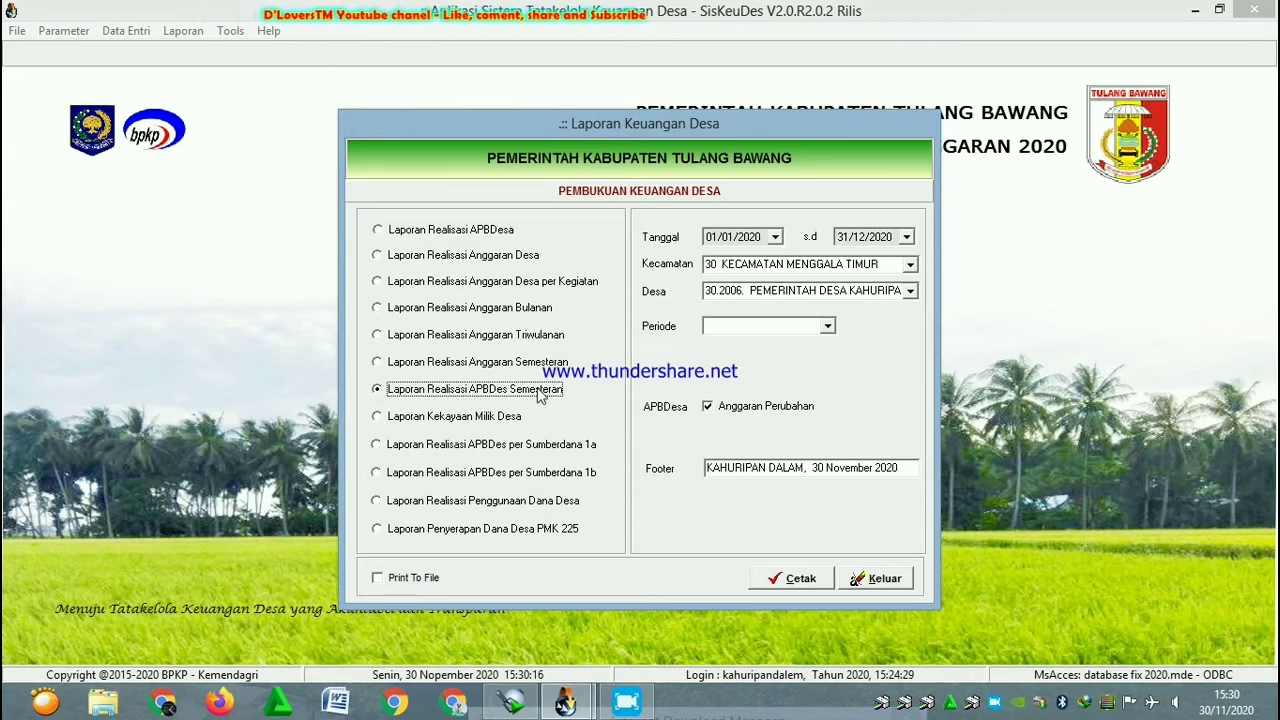
{"action": "left_click", "coordinate": [828, 330]}
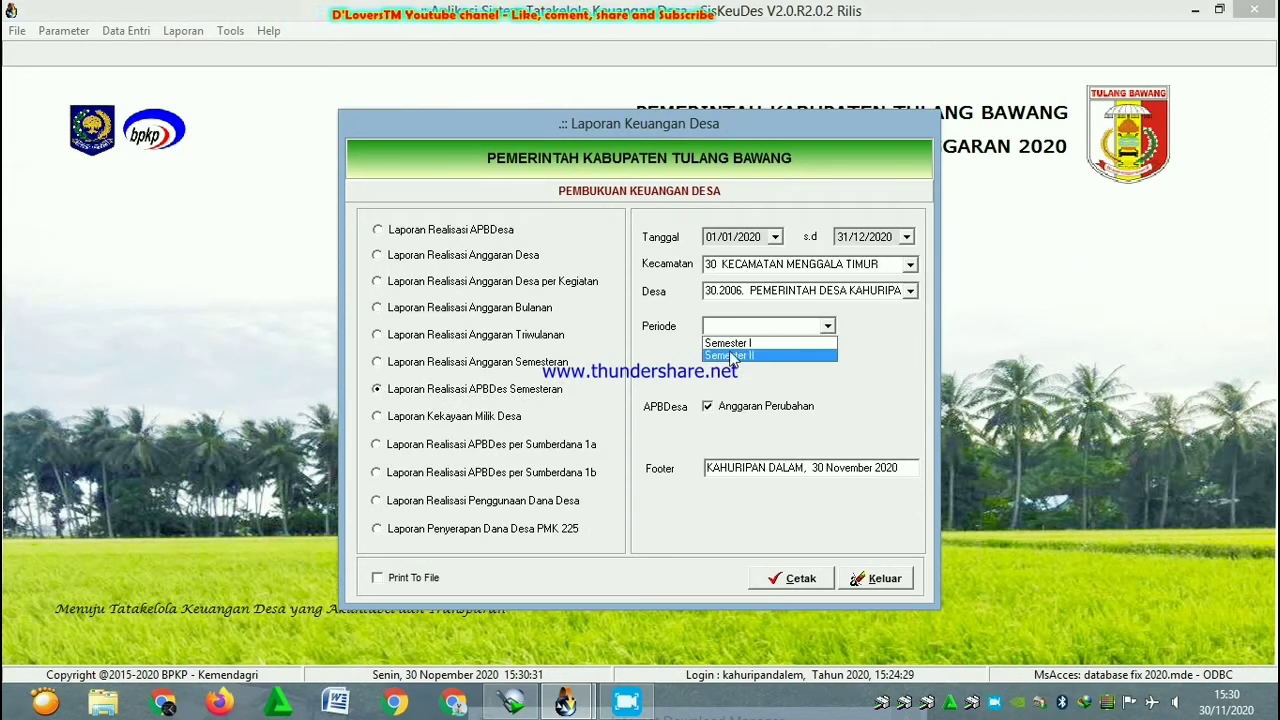
{"action": "left_click", "coordinate": [741, 345]}
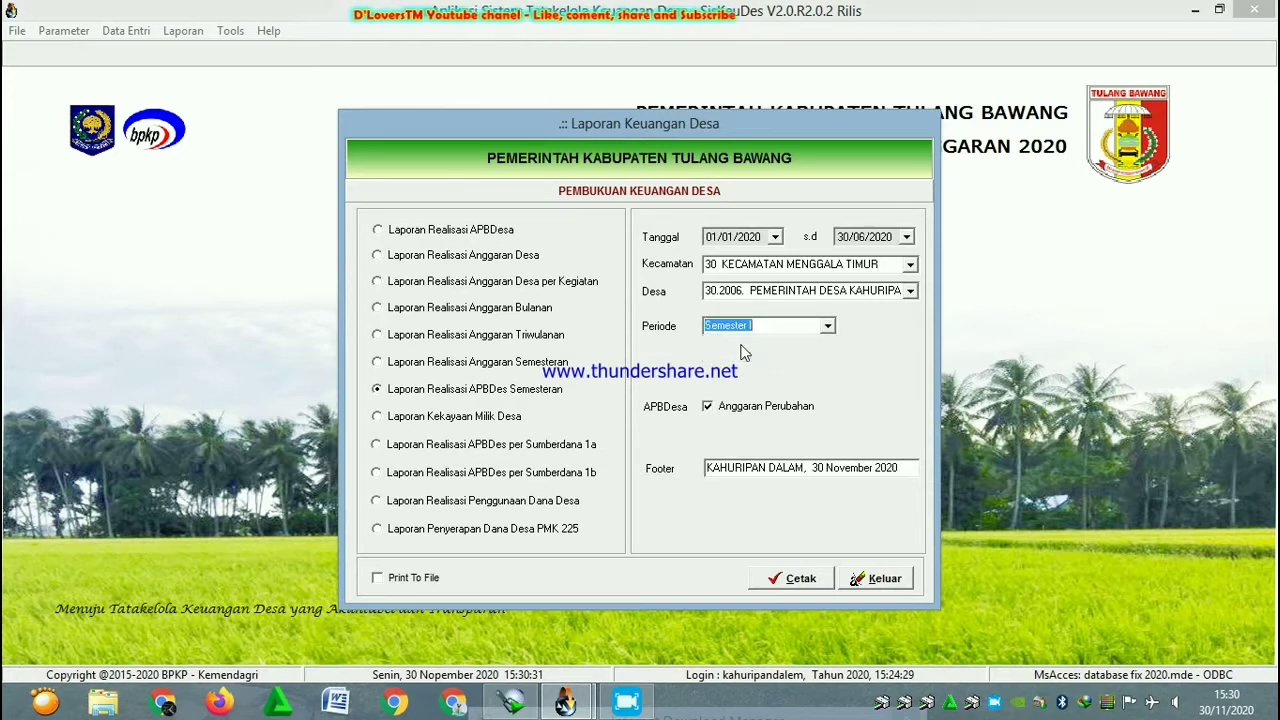
{"action": "left_click", "coordinate": [826, 327]}
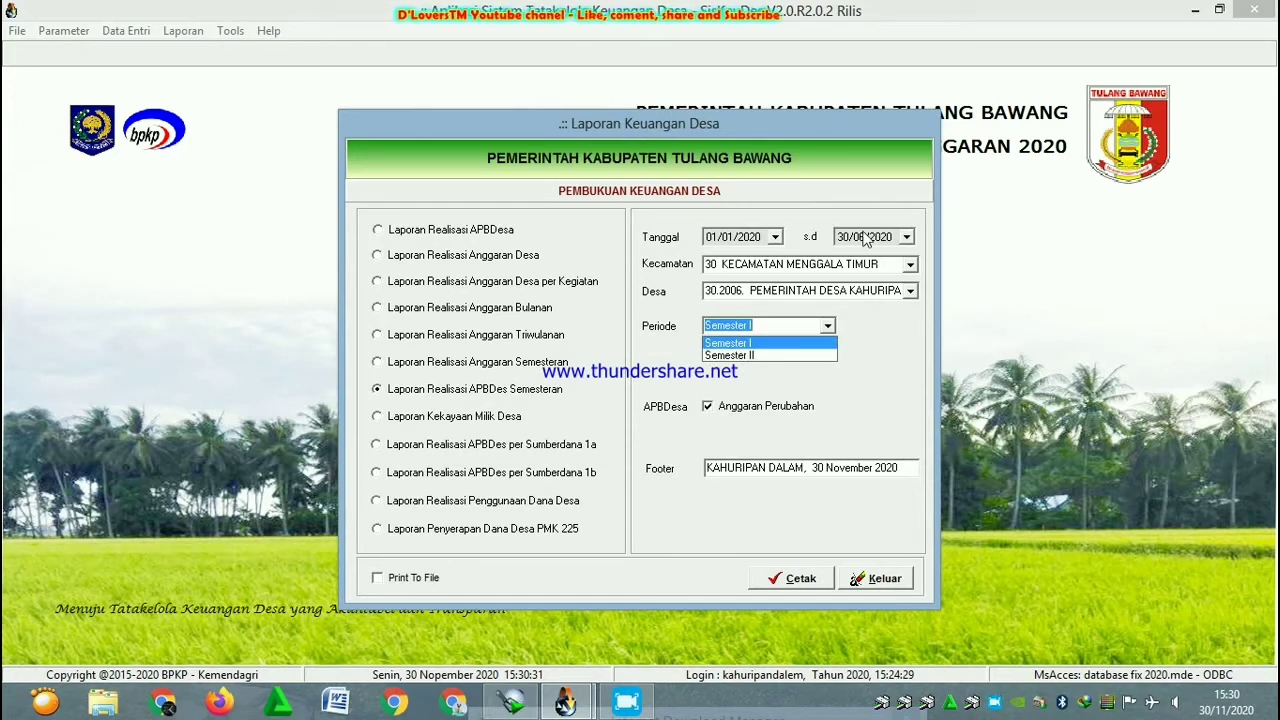
{"action": "left_click", "coordinate": [757, 345]}
{"action": "left_click", "coordinate": [830, 330]}
{"action": "left_click", "coordinate": [773, 360]}
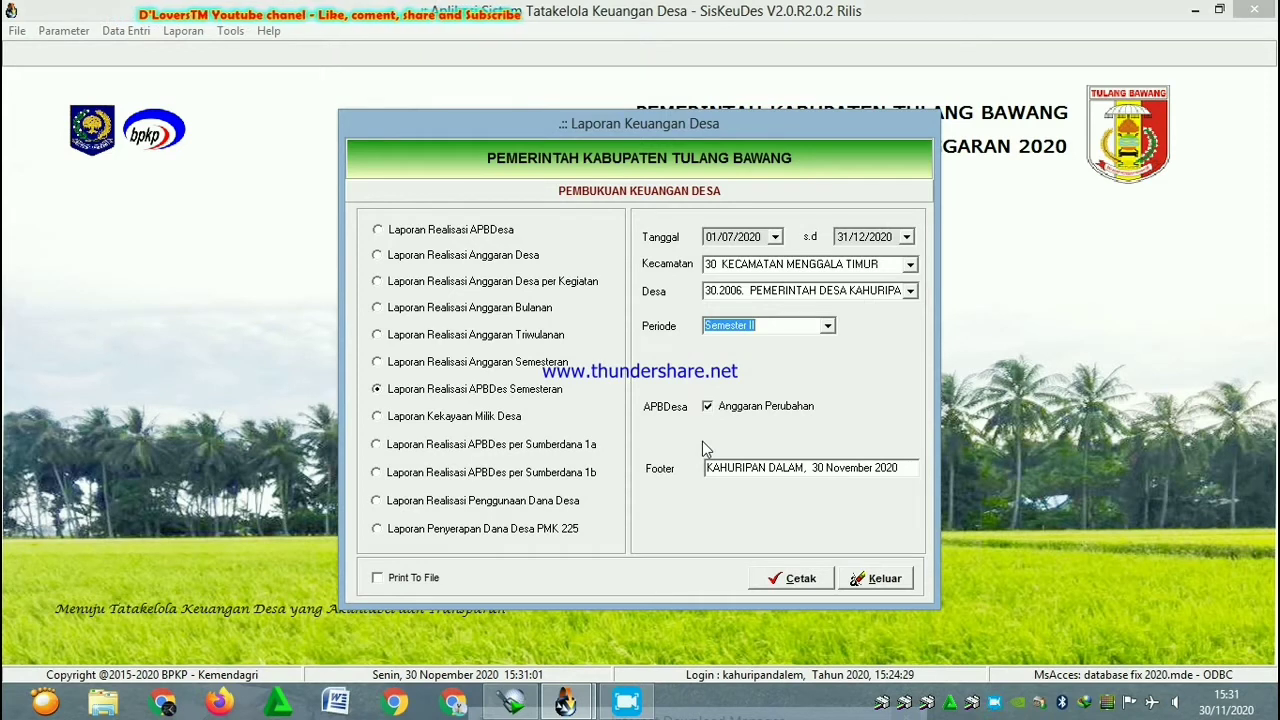
Preview the Laporan Kekayaan Milik Desa and examine the asset entries on page 1
{"action": "left_click", "coordinate": [382, 420]}
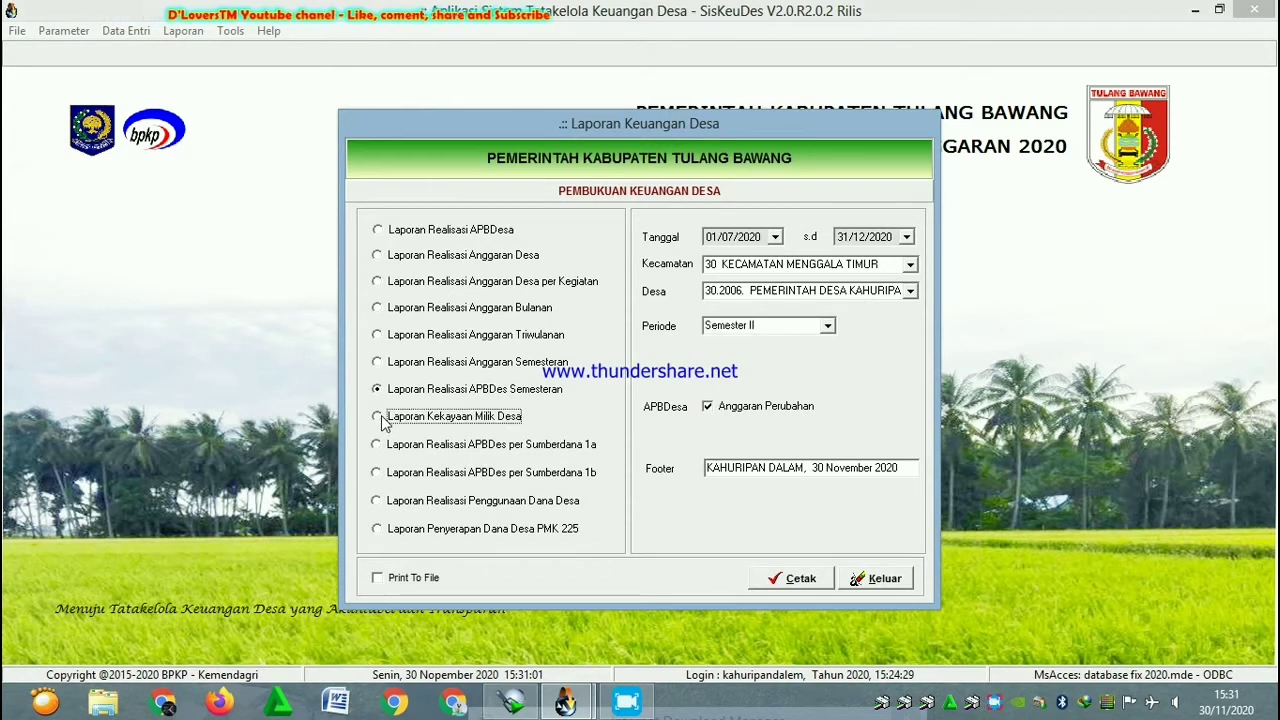
{"action": "left_click", "coordinate": [800, 585]}
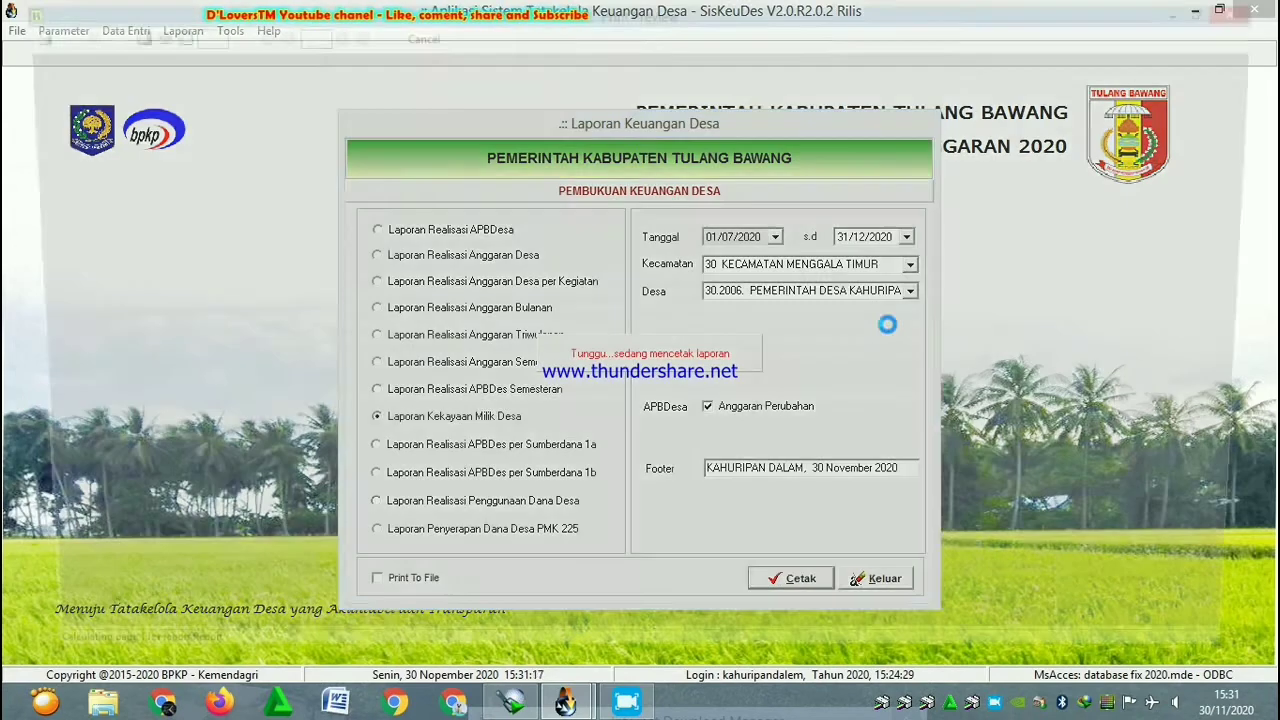
{"action": "scroll", "coordinate": [889, 314], "scroll_direction": "down", "scroll_amount": 2}
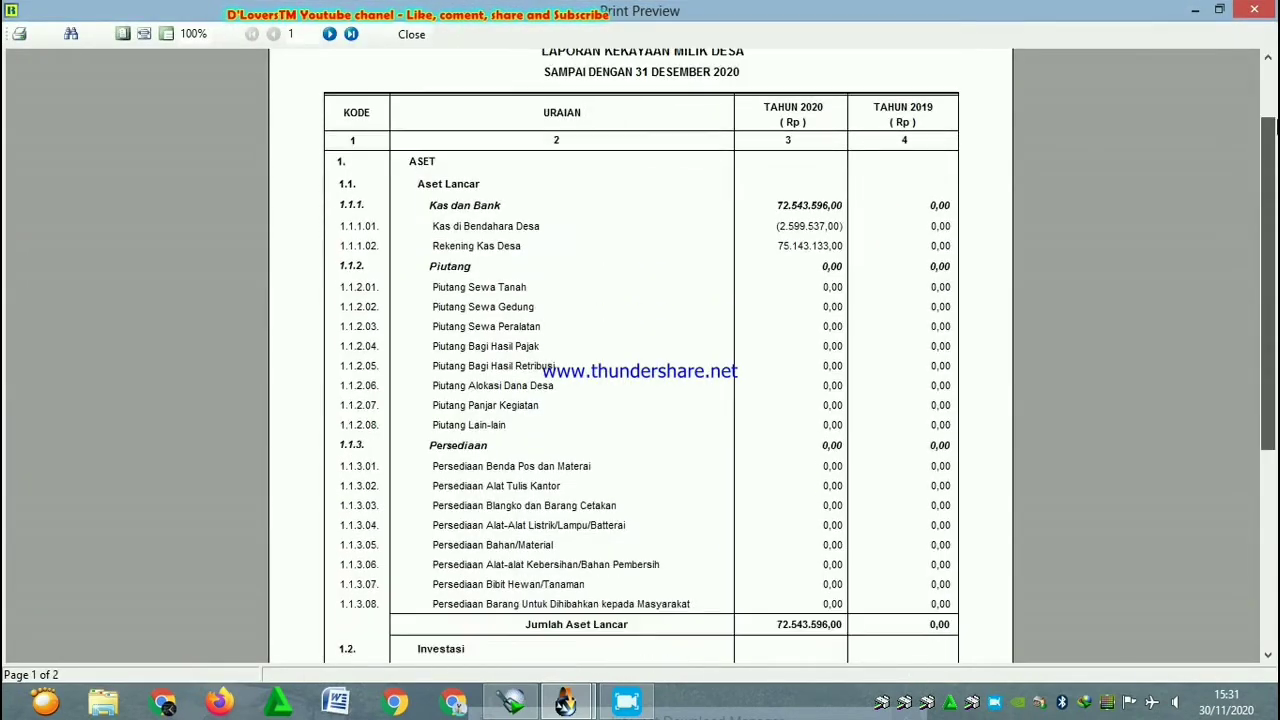
{"action": "left_click_drag", "start_coordinate": [1275, 150], "coordinate": [1275, 167]}
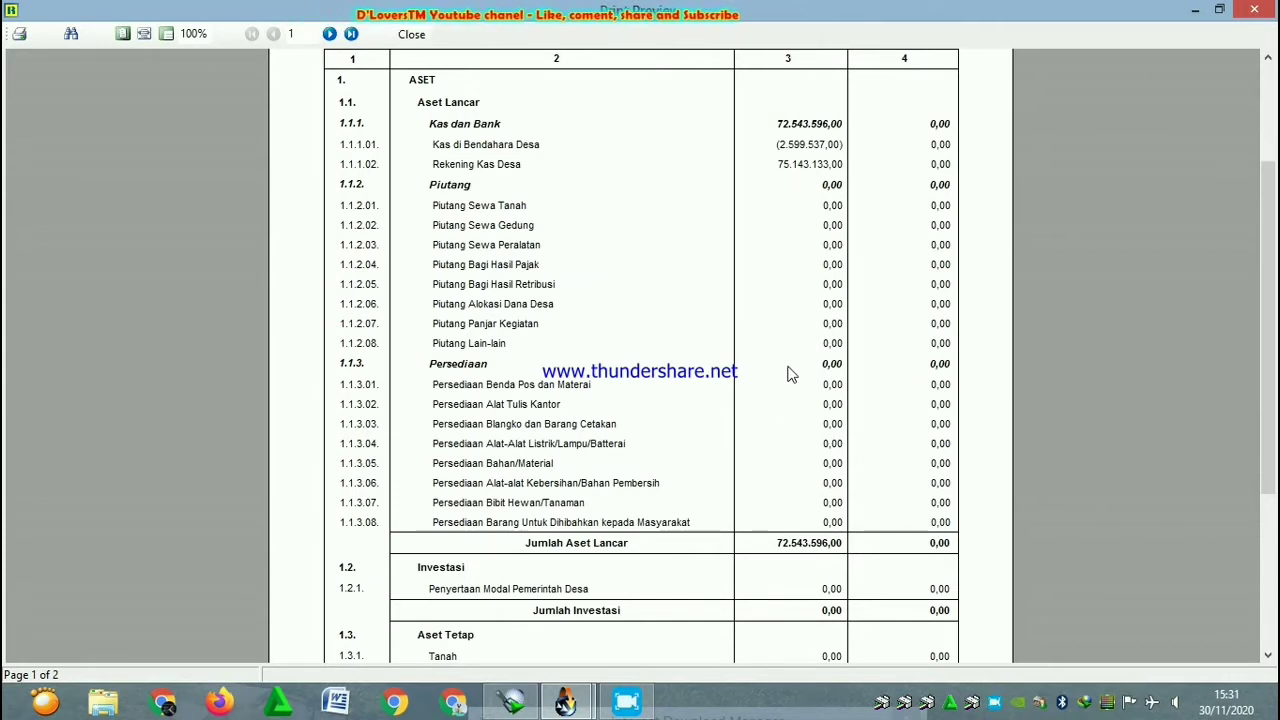
Examine the Aset Tetap rows at the end of page 1 of the village assets report and close the preview
{"action": "left_click_drag", "start_coordinate": [1273, 242], "coordinate": [1277, 398]}
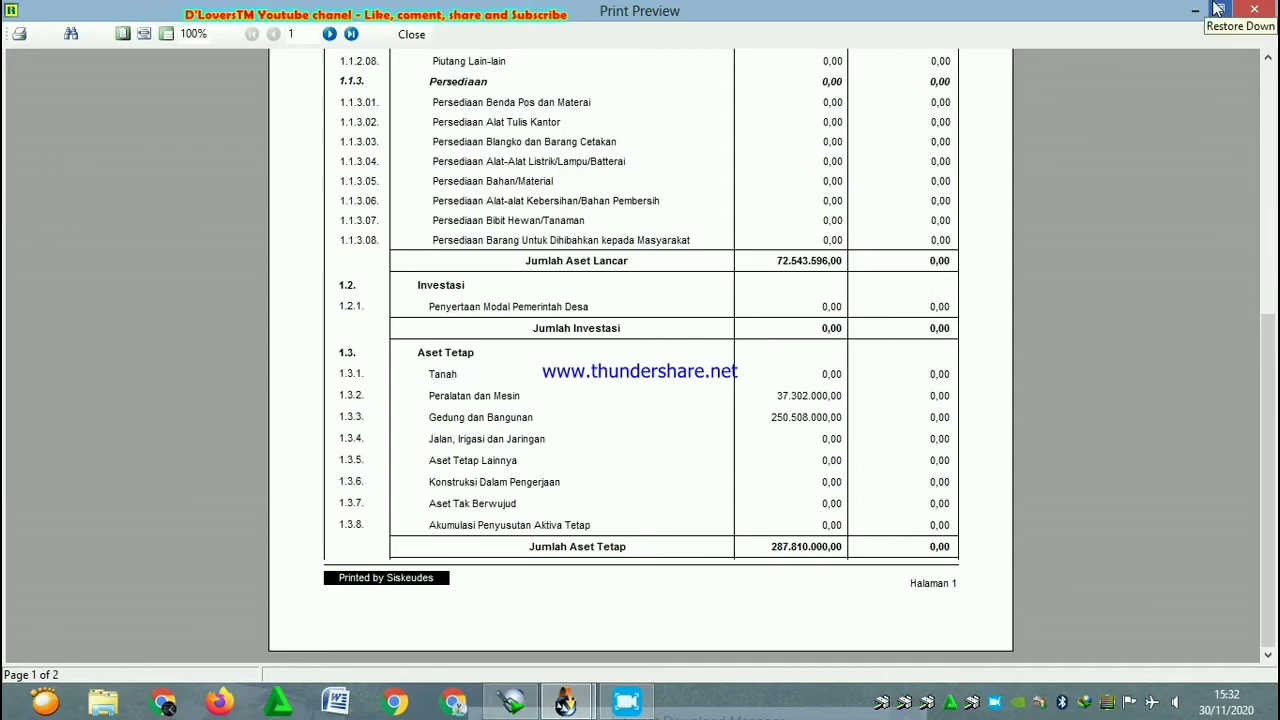
{"action": "left_click", "coordinate": [1264, 9]}
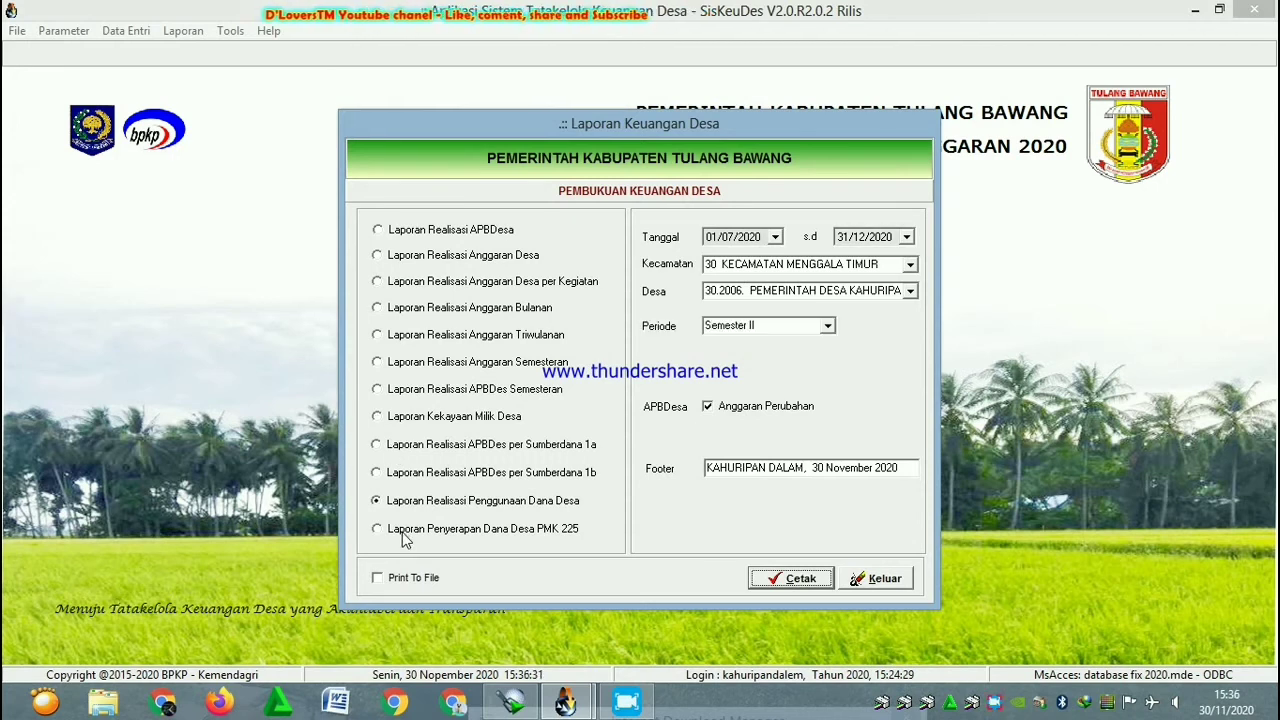
Preview the Laporan Penyerapan Dana Desa PMK 225 for the Tahap III period
{"action": "left_click", "coordinate": [403, 533]}
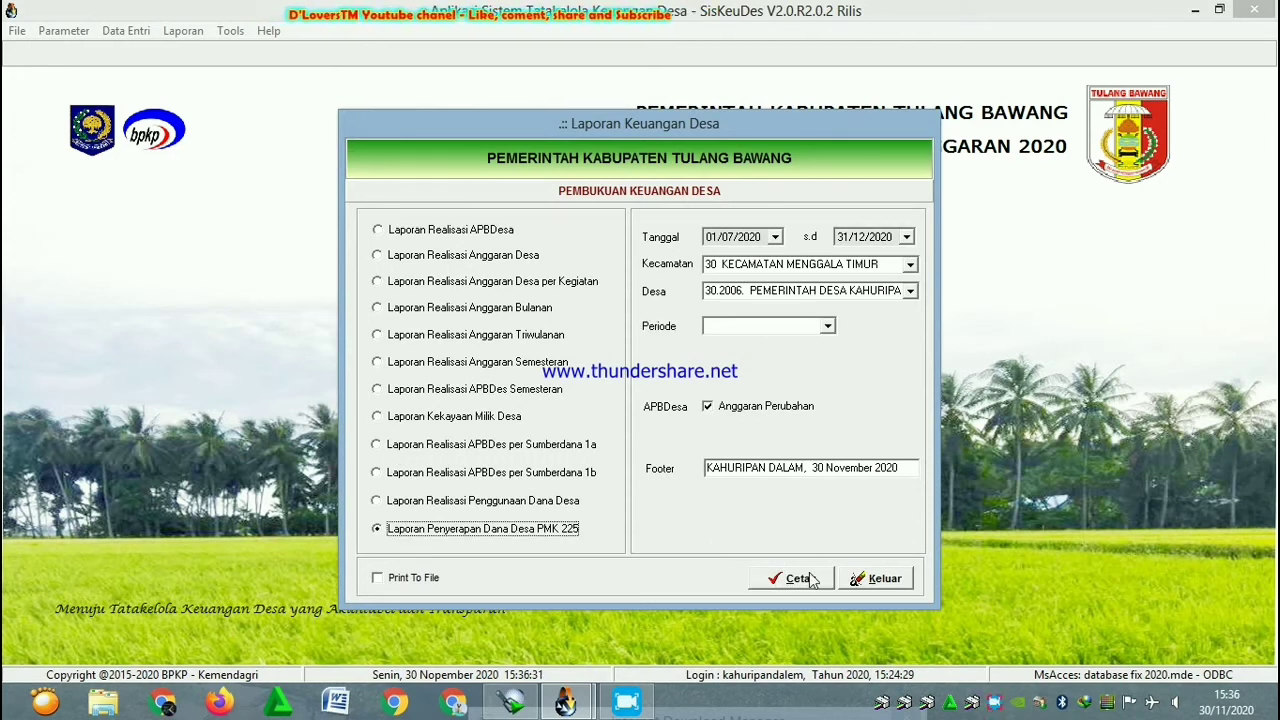
{"action": "left_click", "coordinate": [827, 327]}
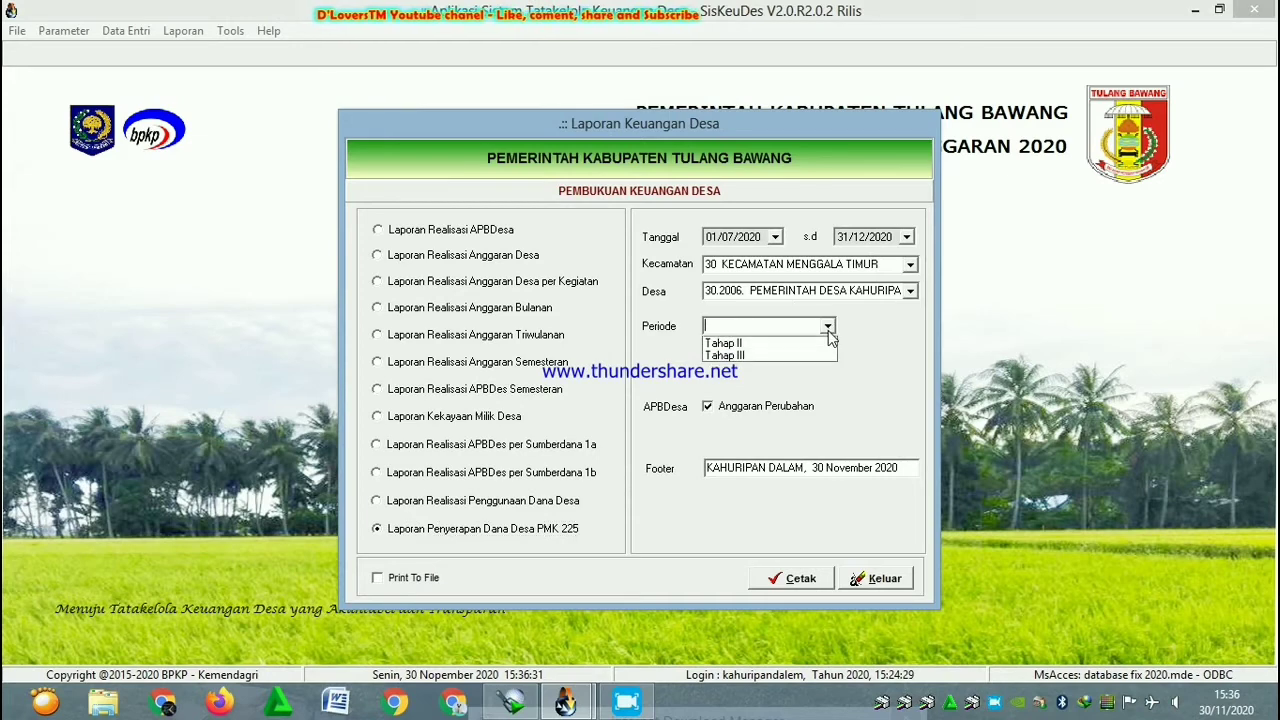
{"action": "left_click", "coordinate": [767, 354]}
{"action": "left_click", "coordinate": [800, 580]}
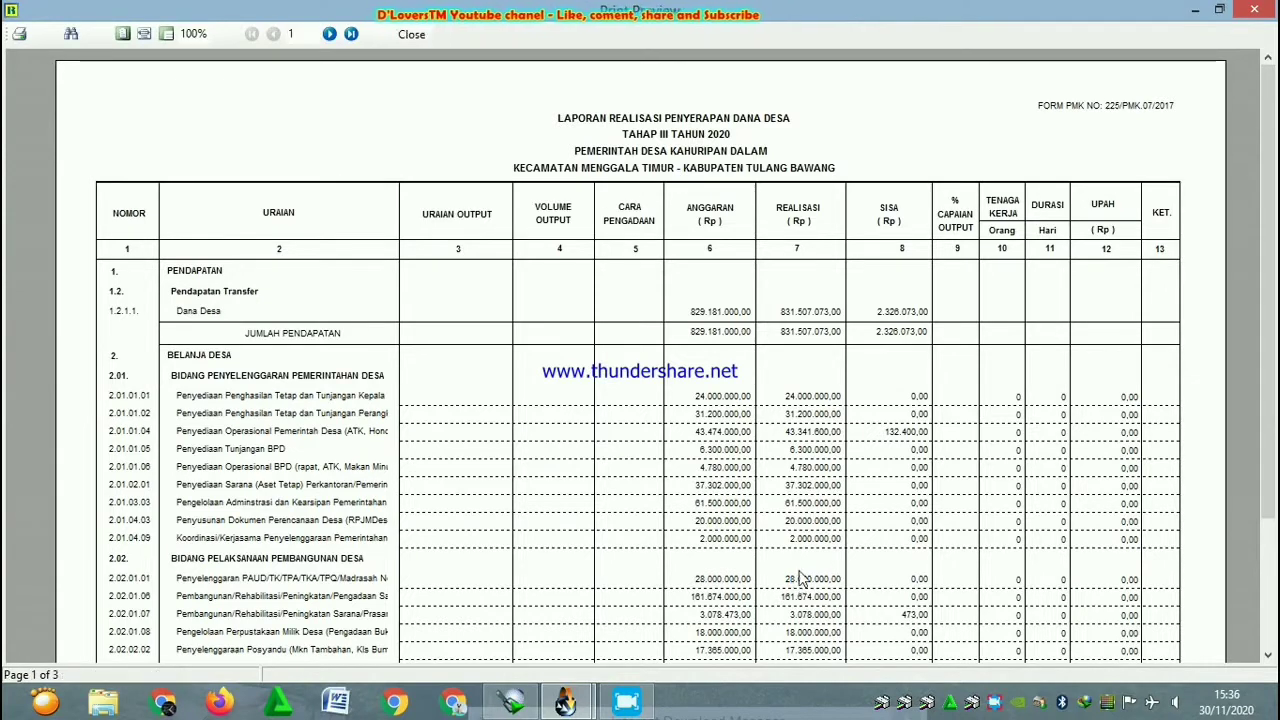
Examine the Dana Desa income and expenditure rows on page 1 at page width, and close the preview and the report dialog
{"action": "left_click", "coordinate": [144, 35]}
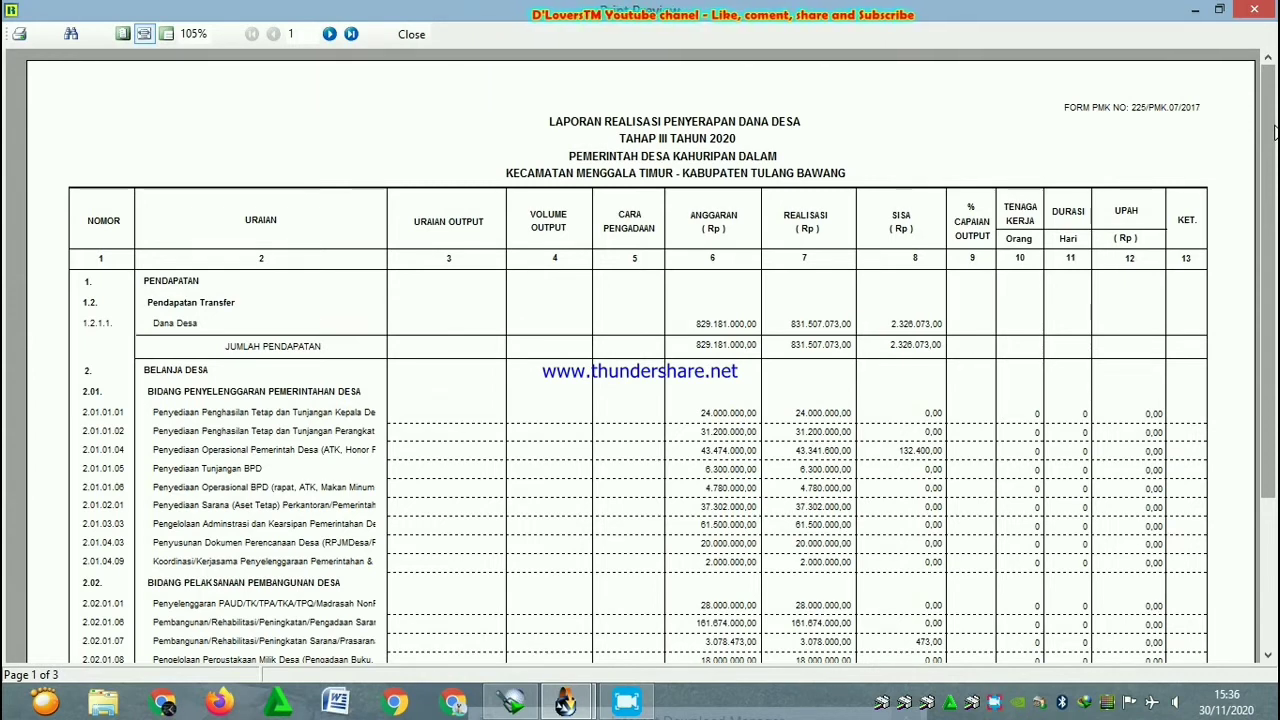
{"action": "mouse_move", "coordinate": [1274, 133]}
{"action": "left_mouse_down"}
{"action": "mouse_move", "coordinate": [1274, 282]}
{"action": "mouse_move", "coordinate": [1274, 156]}
{"action": "left_mouse_up"}
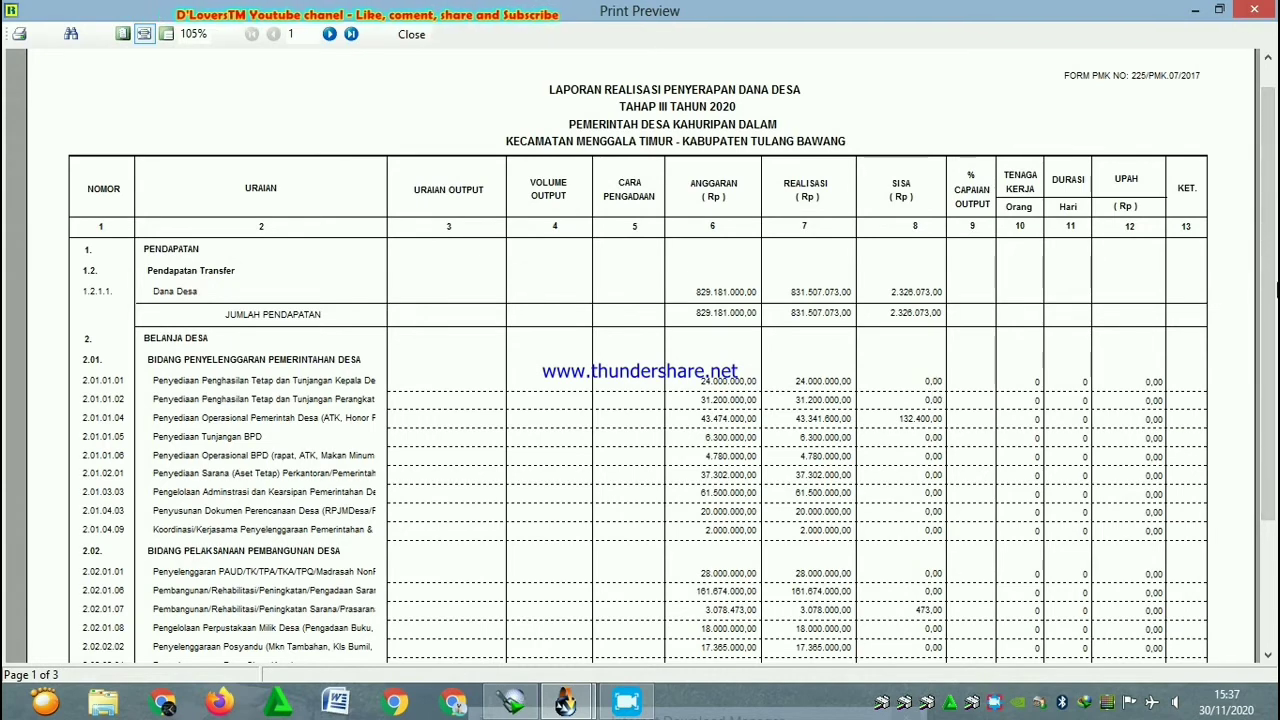
{"action": "left_click_drag", "start_coordinate": [1276, 175], "coordinate": [1276, 450]}
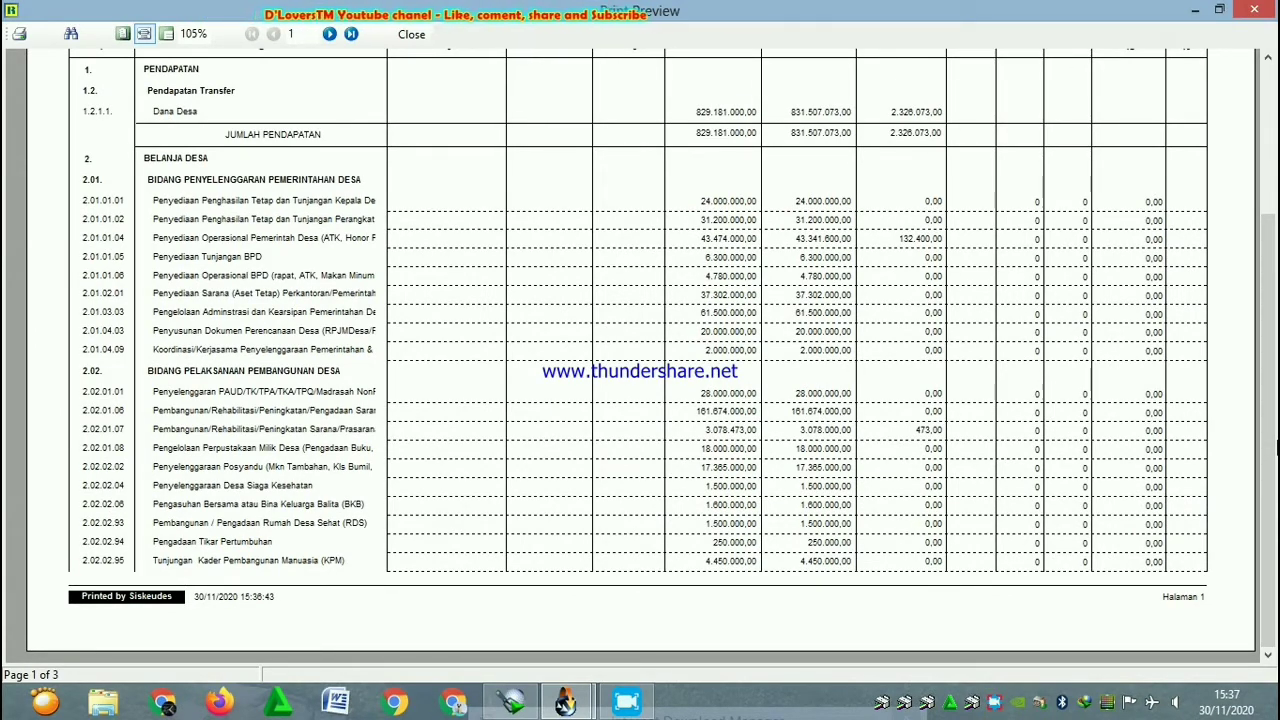
{"action": "left_click", "coordinate": [1255, 10]}
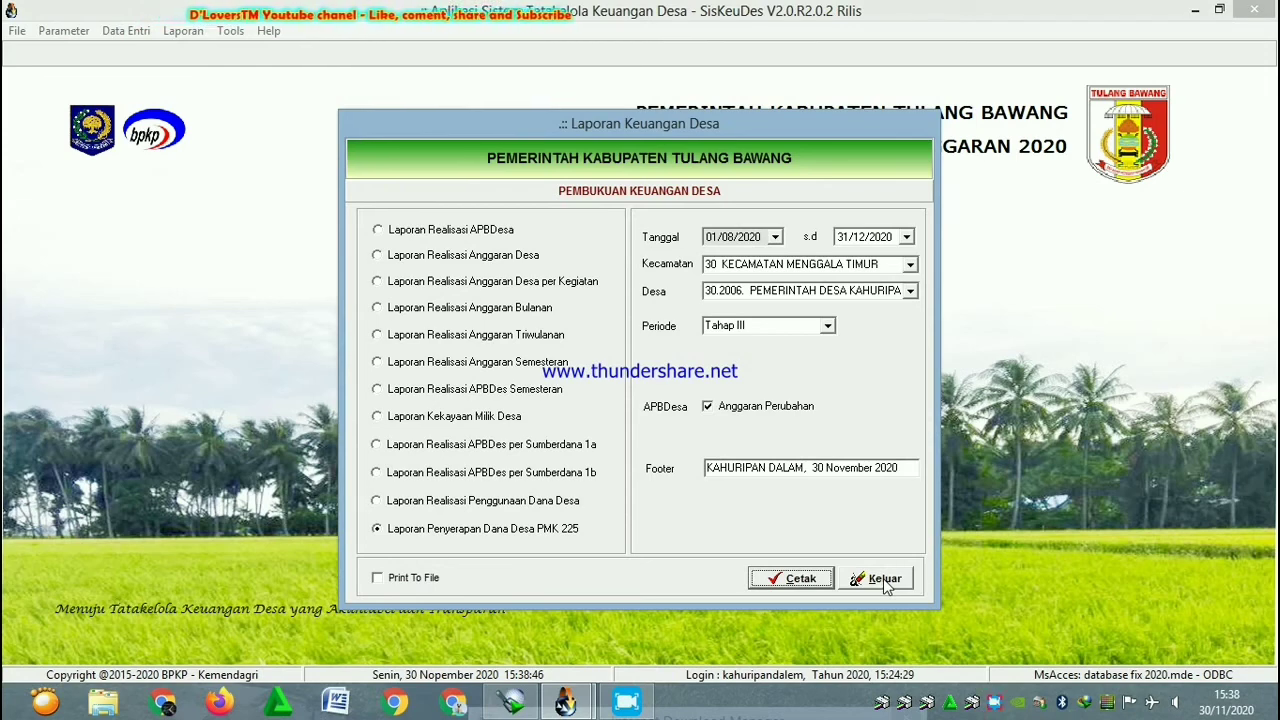
{"action": "left_click", "coordinate": [884, 580]}
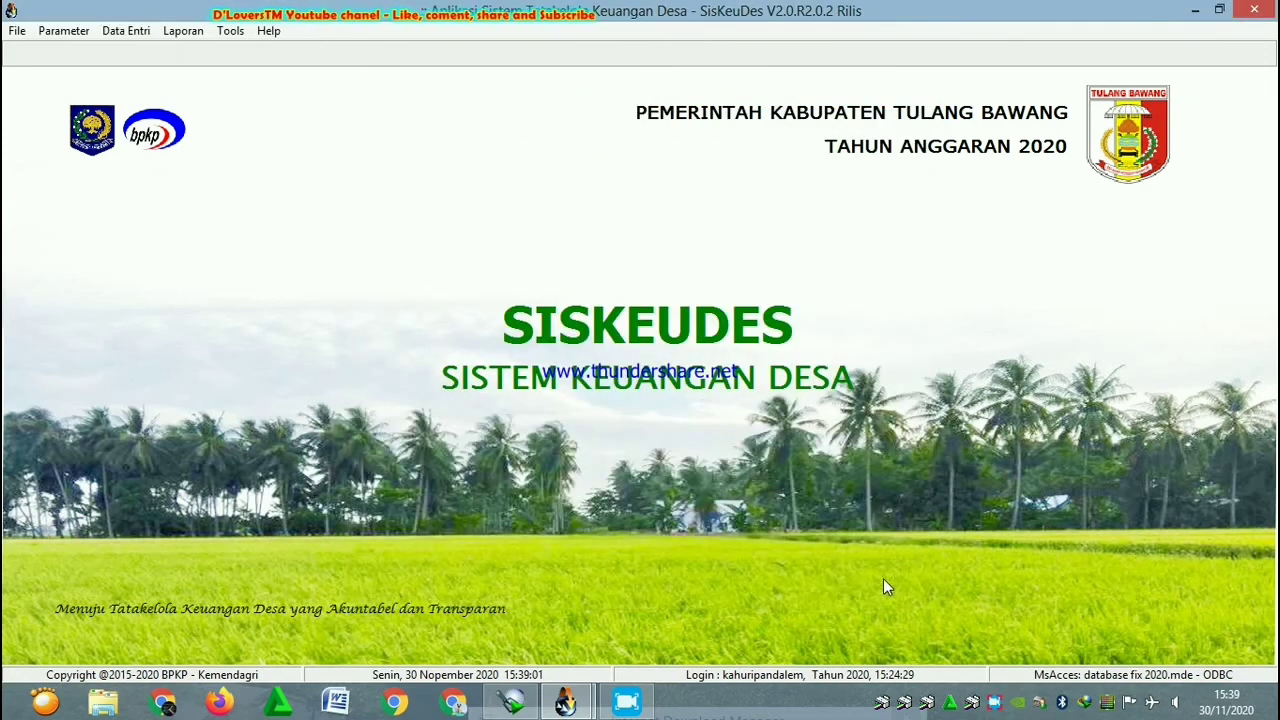